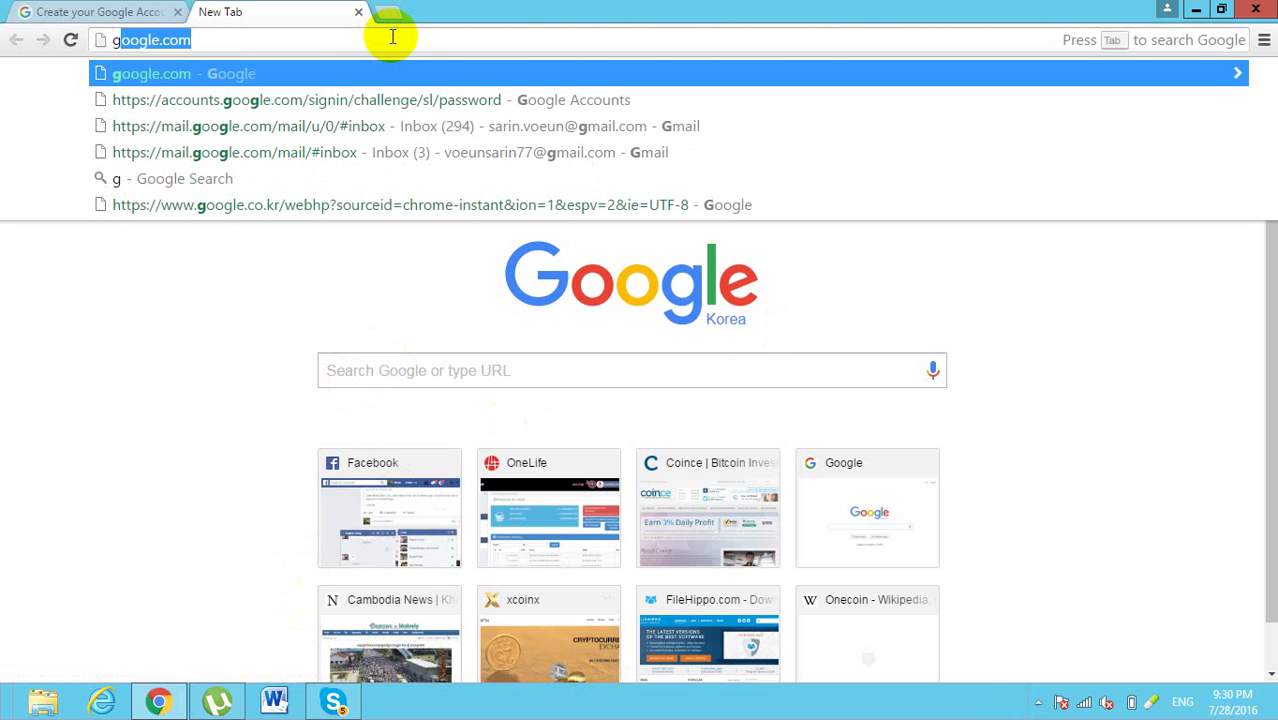
# - From the Google homepage, go through Sign in and Add account to open the Create your Google Account form
pyautogui.press('Return')
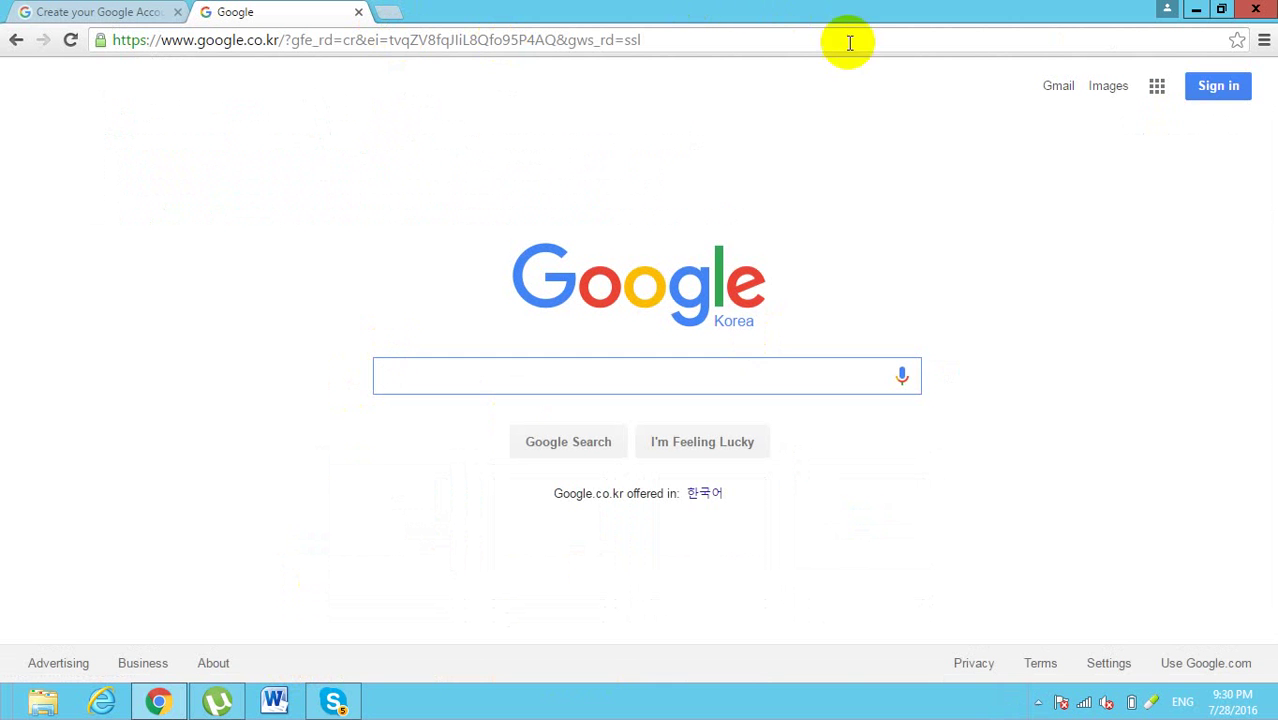
pyautogui.click(1213, 87)
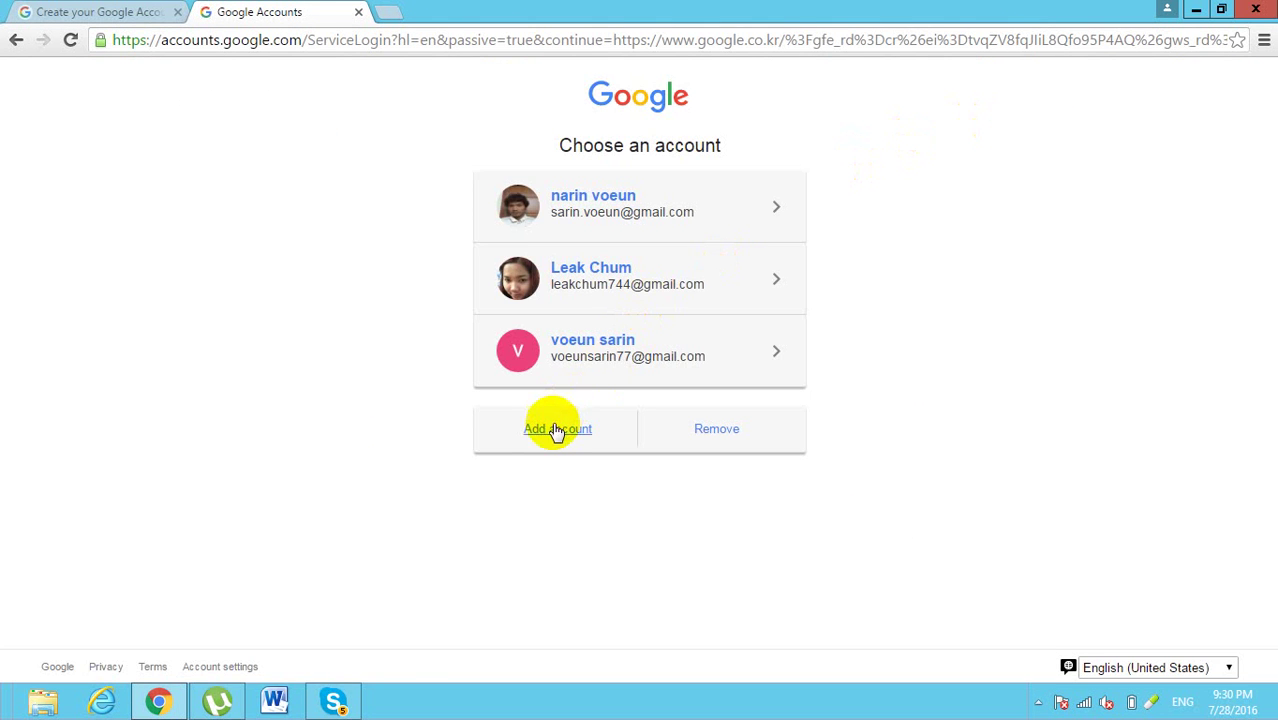
pyautogui.click(547, 432)
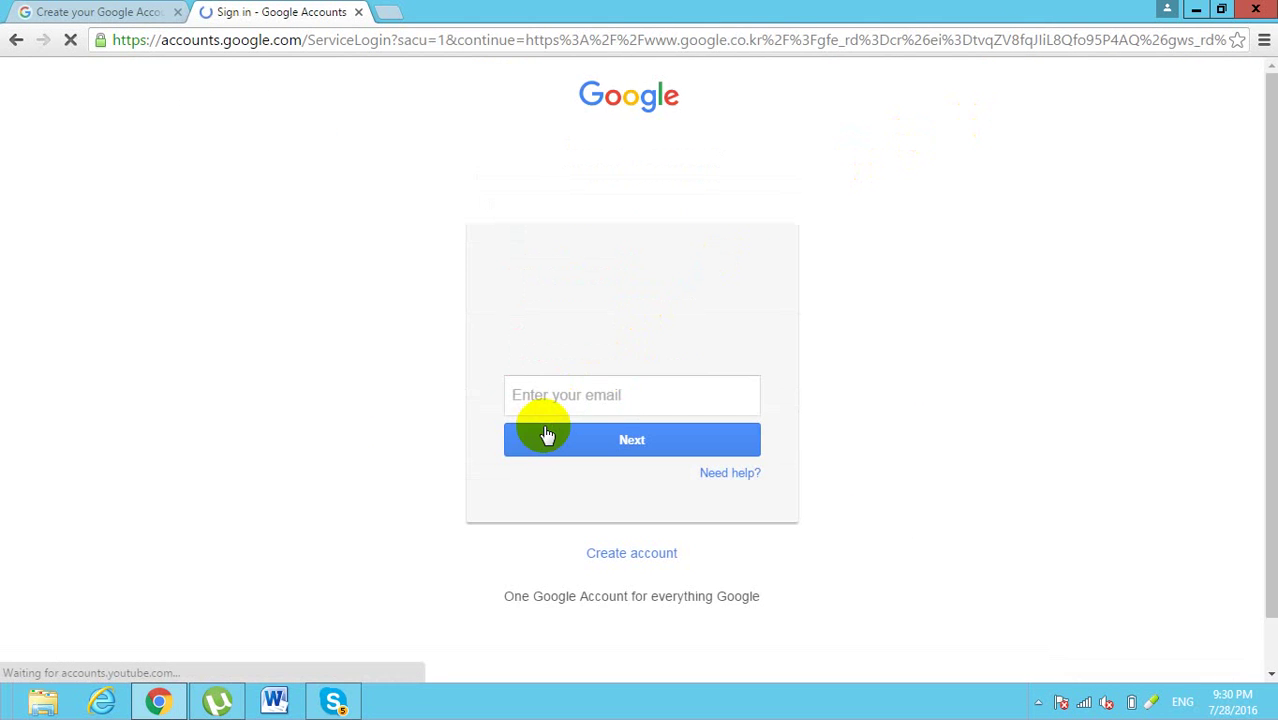
pyautogui.click(622, 573)
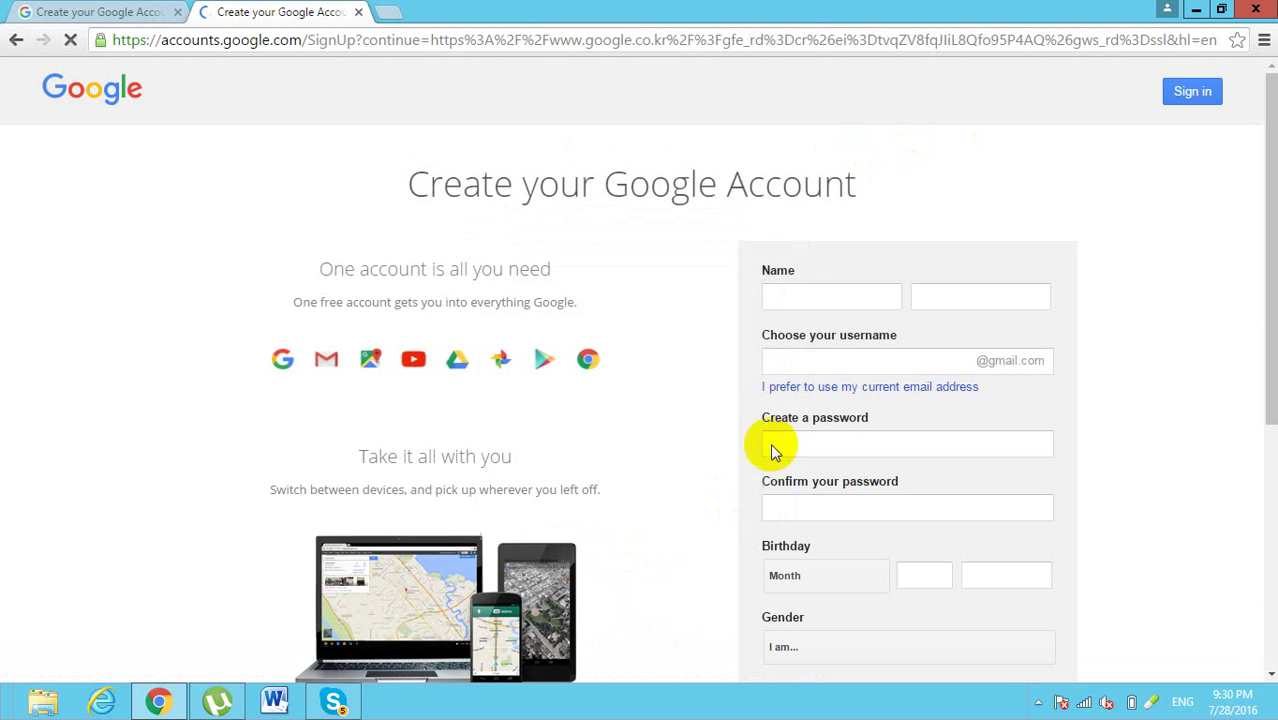
# - Enter the account holder's first and last name and choose a username
pyautogui.click(838, 296)
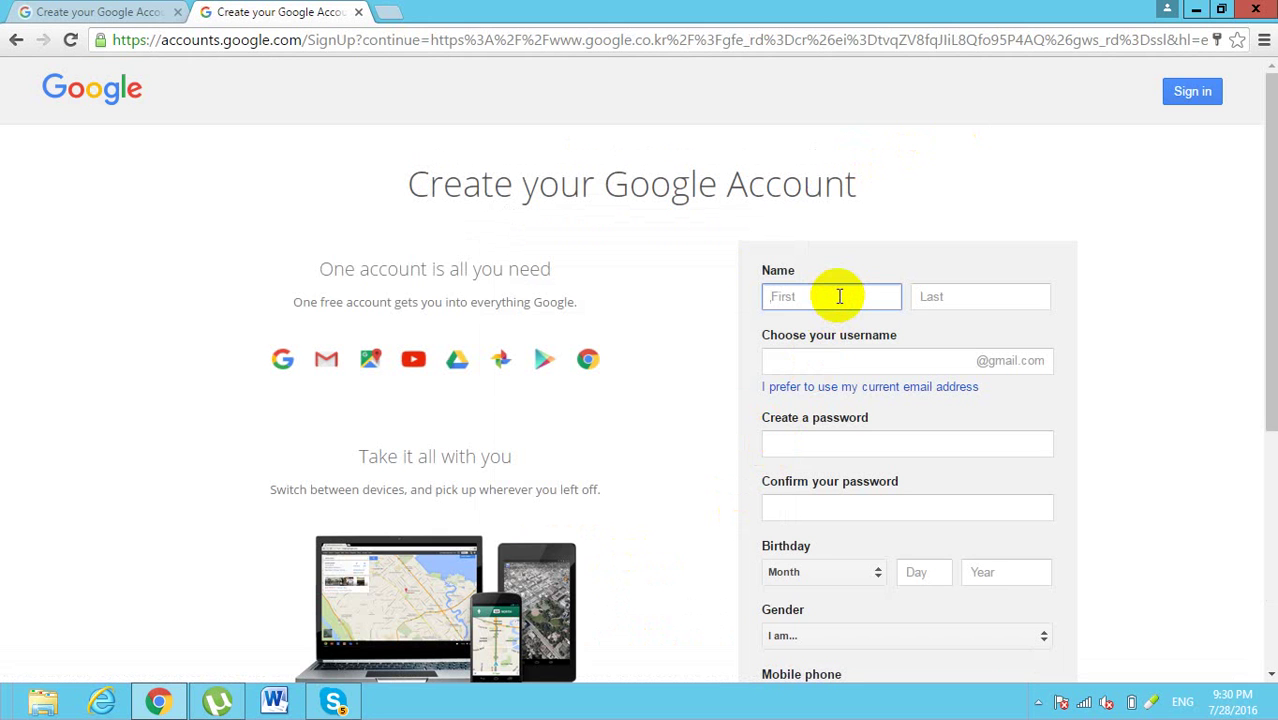
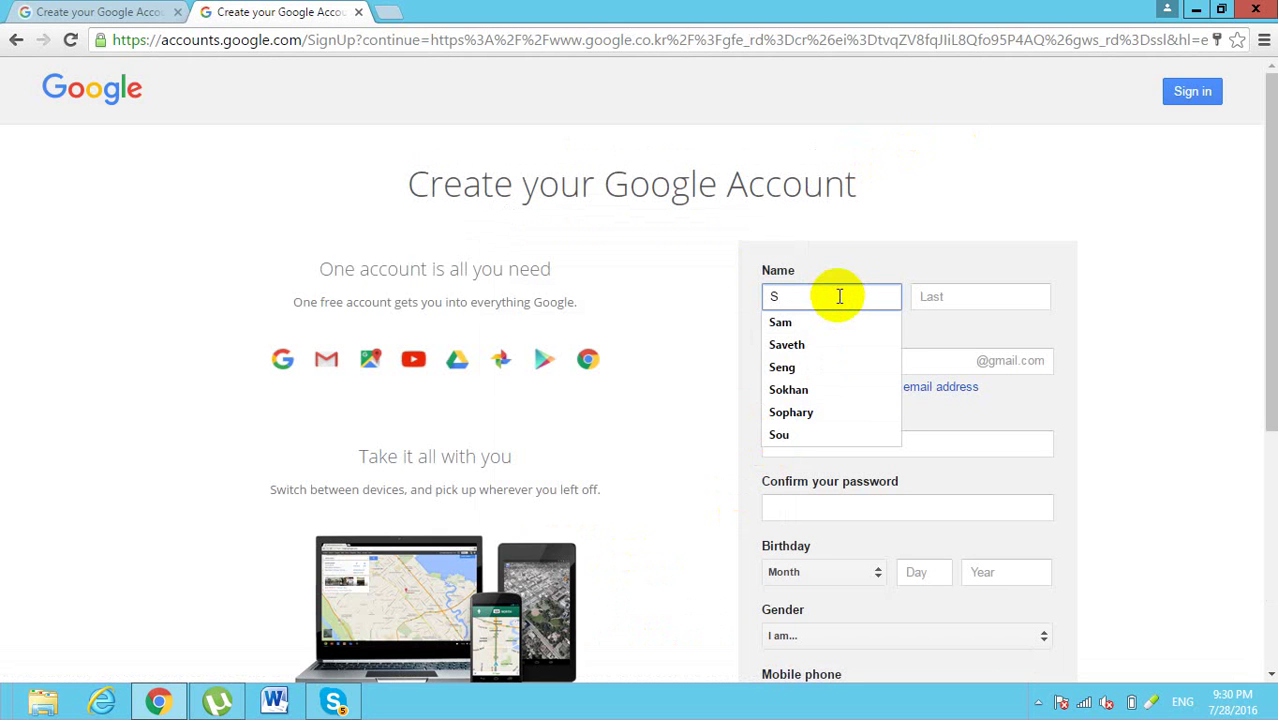
pyautogui.press('Tab')
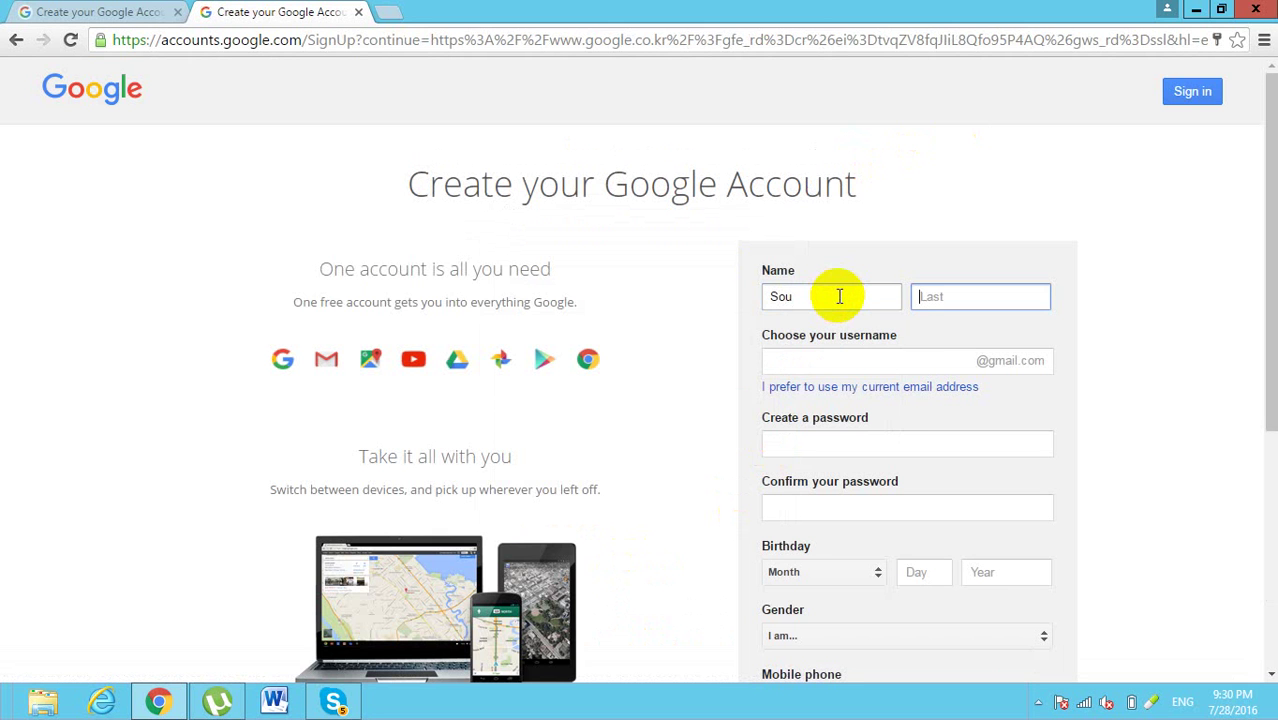
pyautogui.press('Tab')
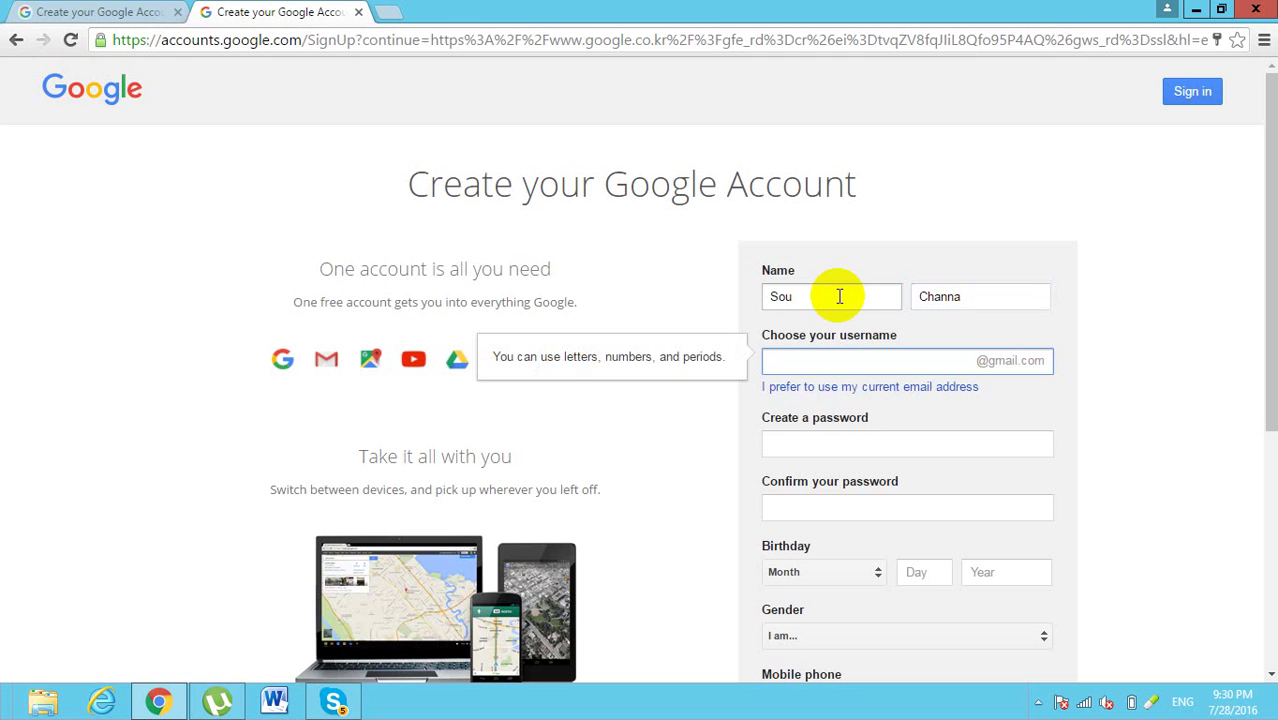
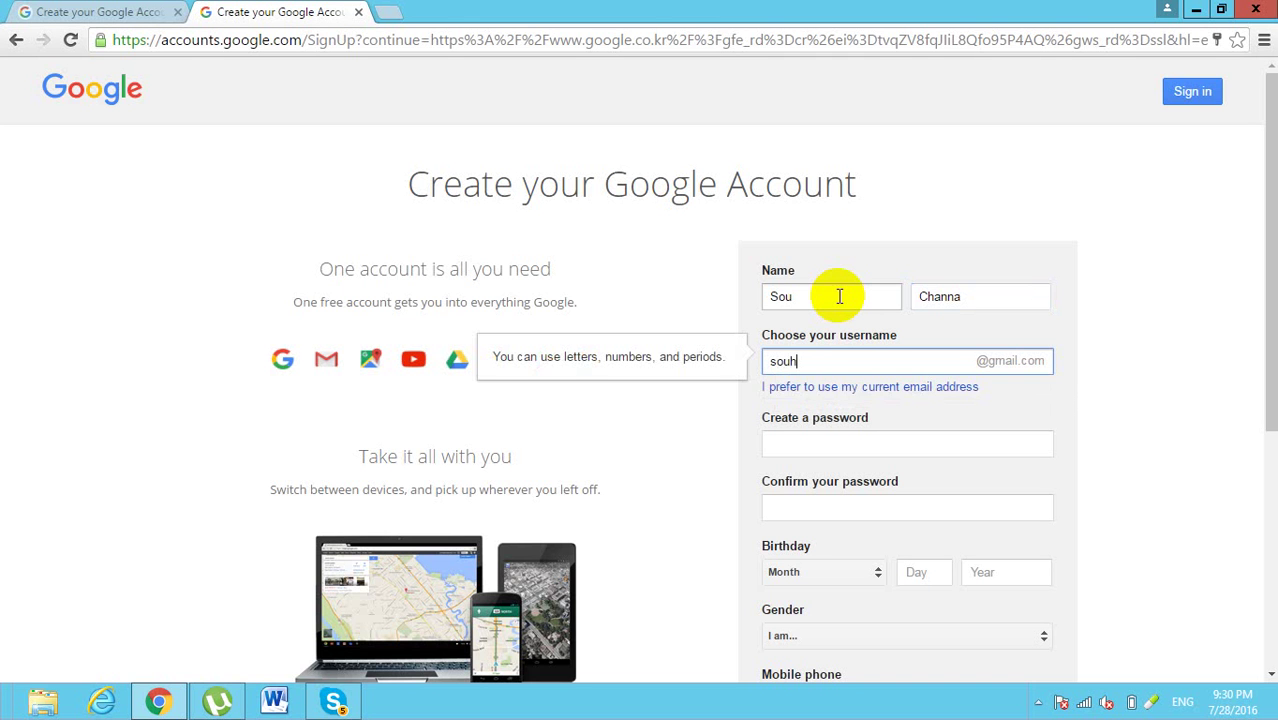
# - Enter the new account password and retype it in the confirmation field
pyautogui.click(902, 443)
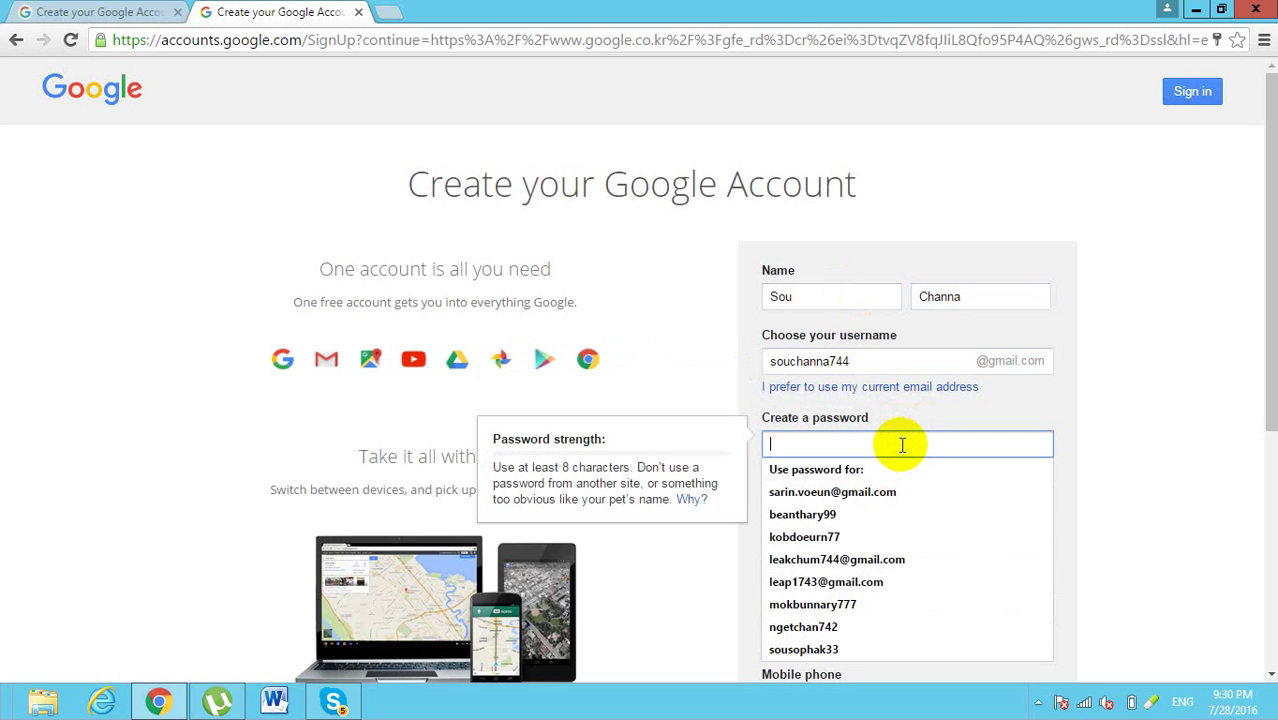
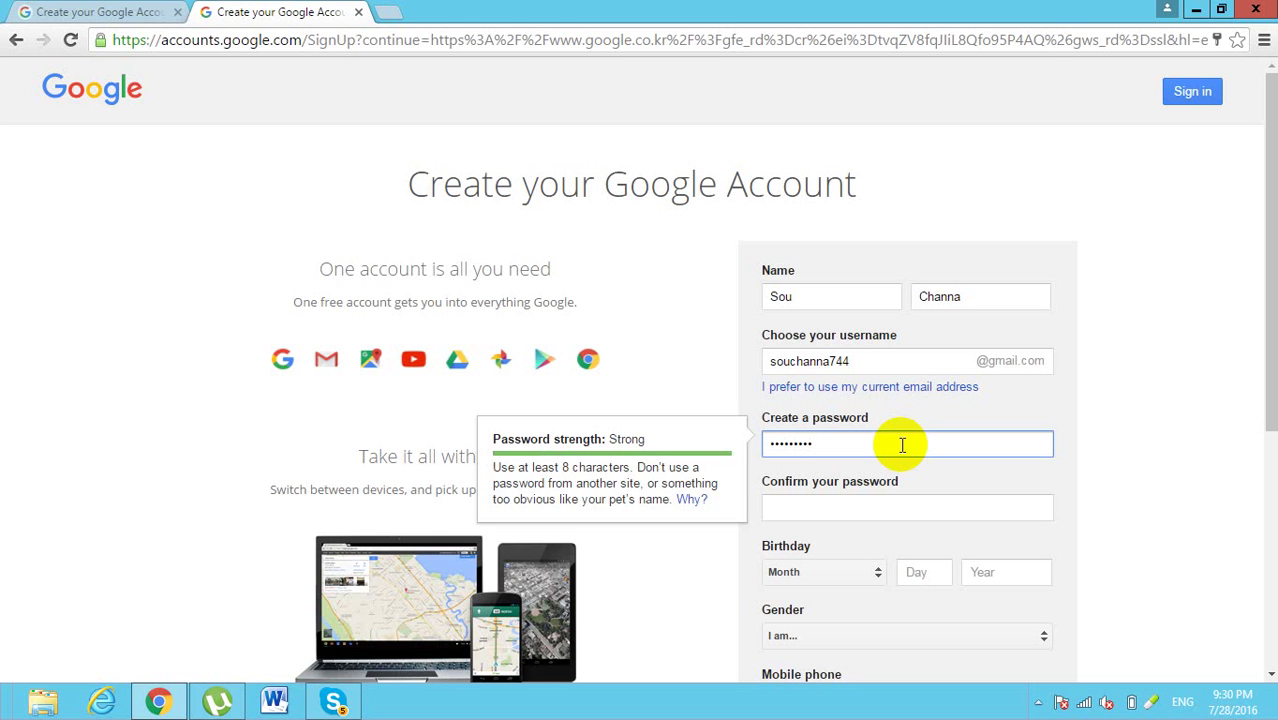
pyautogui.click(857, 514)
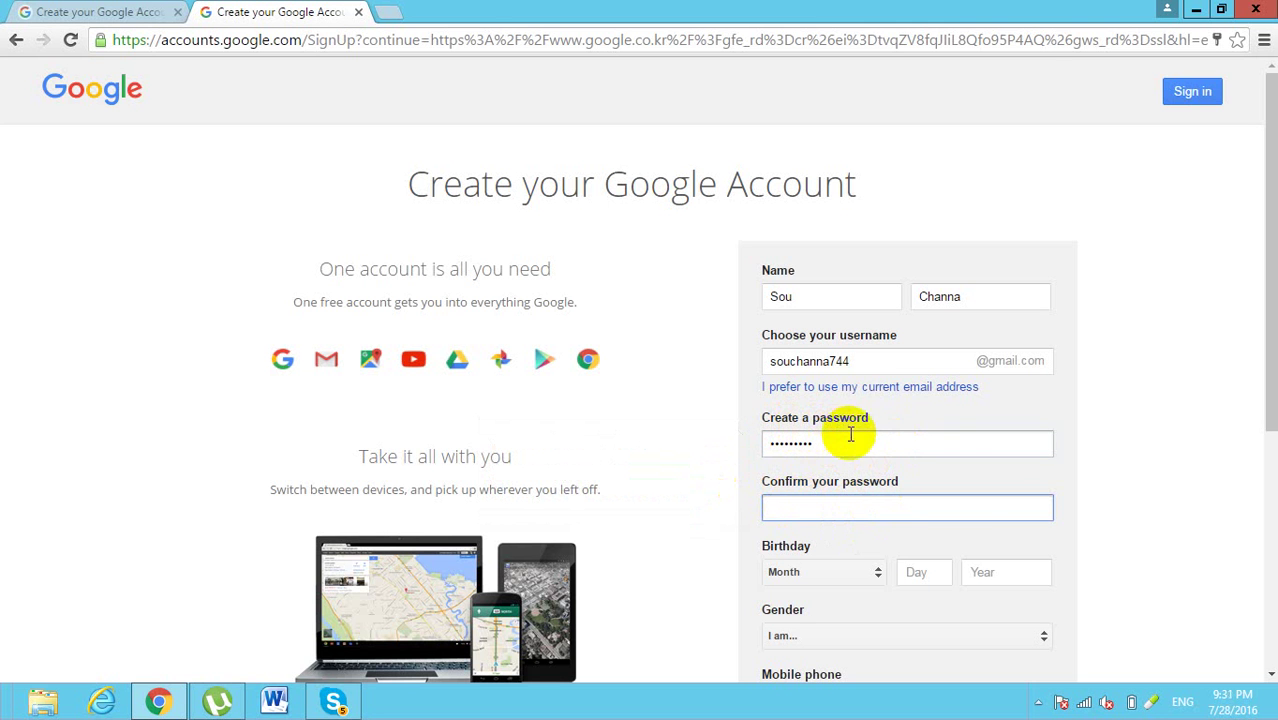
pyautogui.write('•')
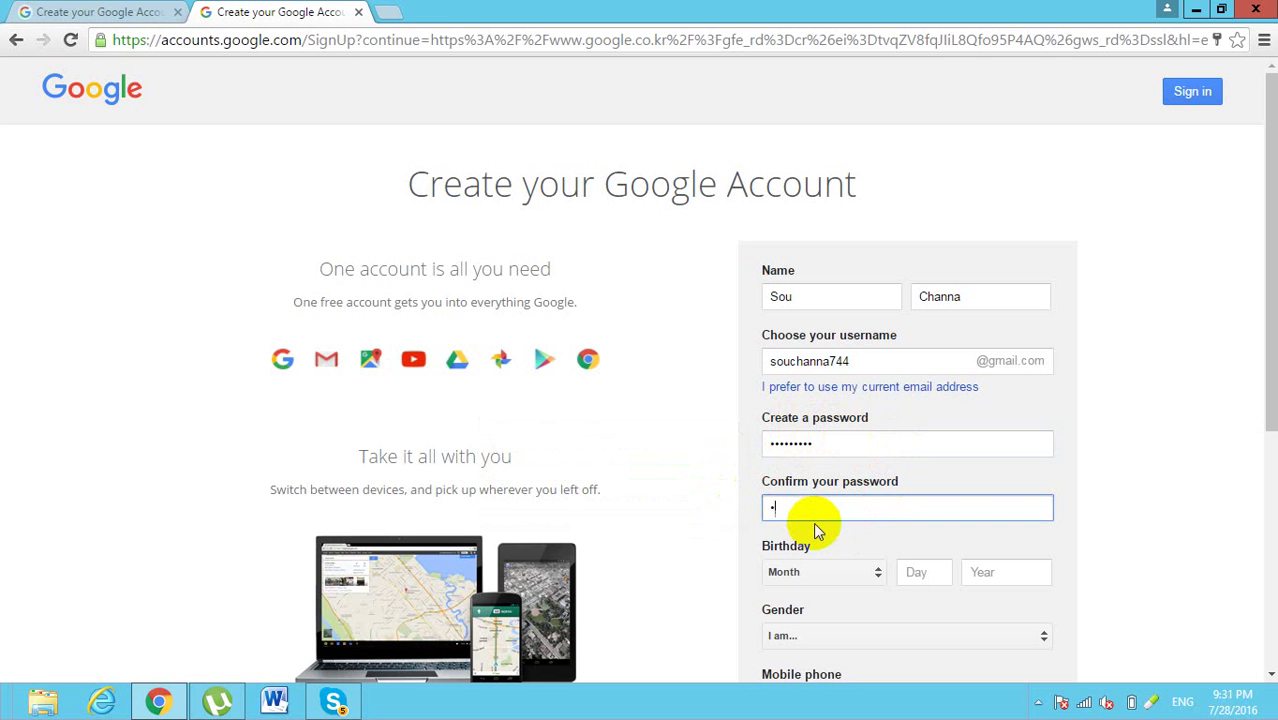
pyautogui.write('••••••••')
pyautogui.scroll(-2, 815, 525)
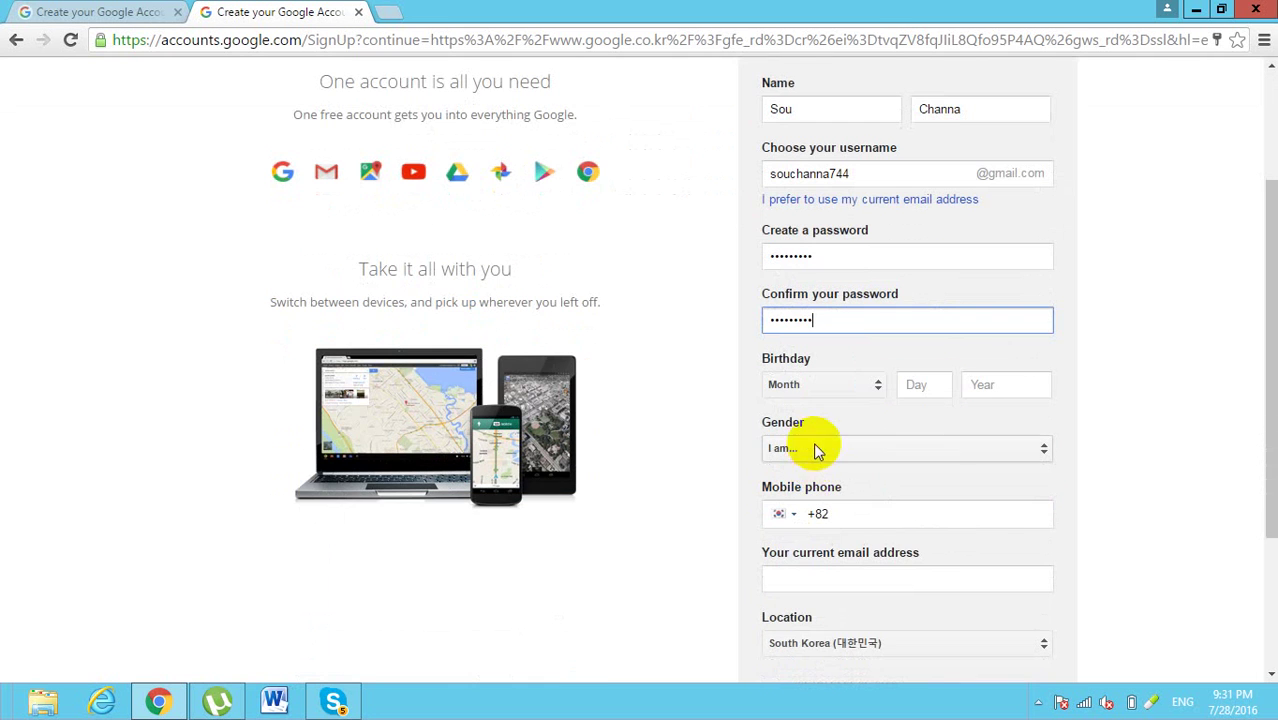
pyautogui.click(840, 396)
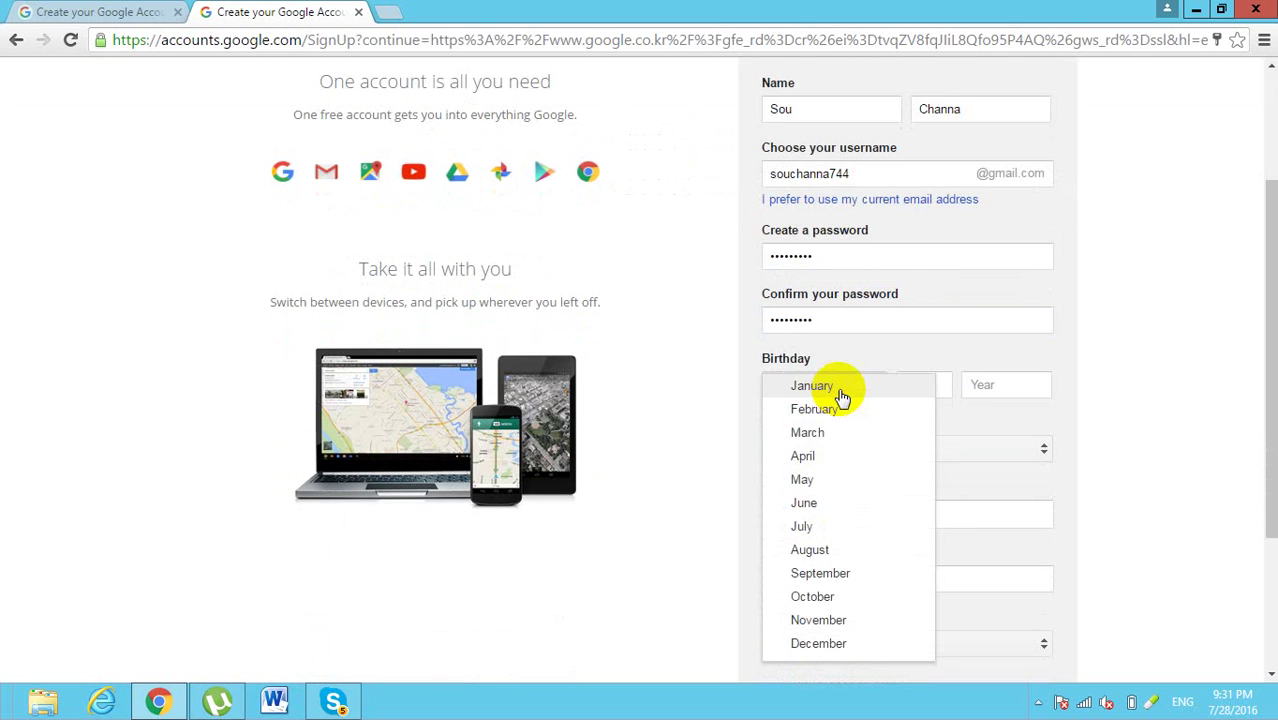
pyautogui.click(818, 596)
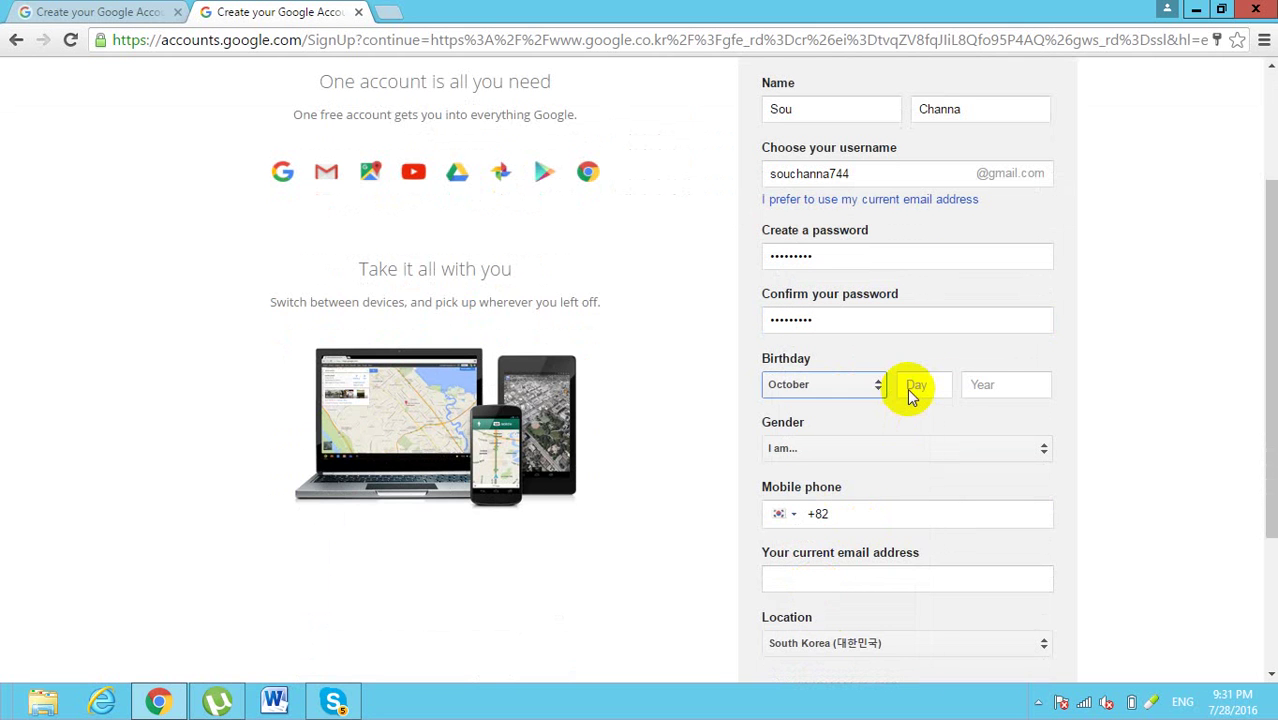
pyautogui.click(910, 386)
pyautogui.write('05')
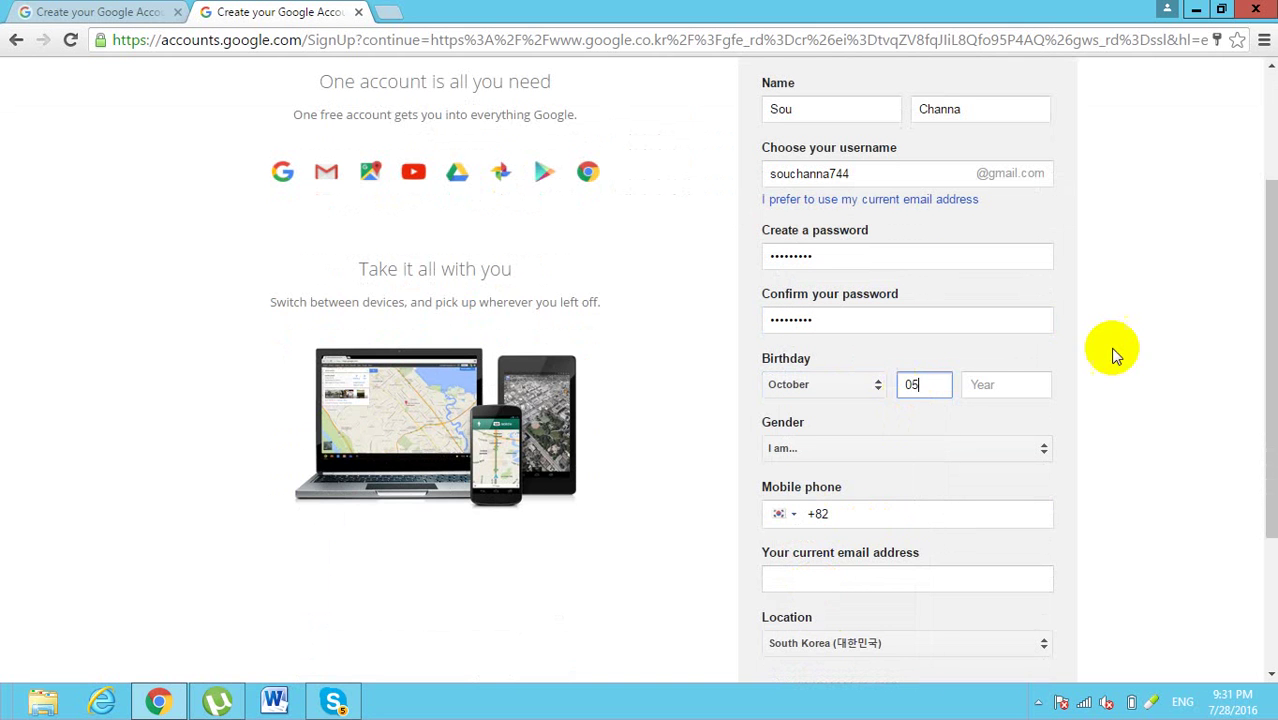
pyautogui.click(1039, 389)
pyautogui.write('19')
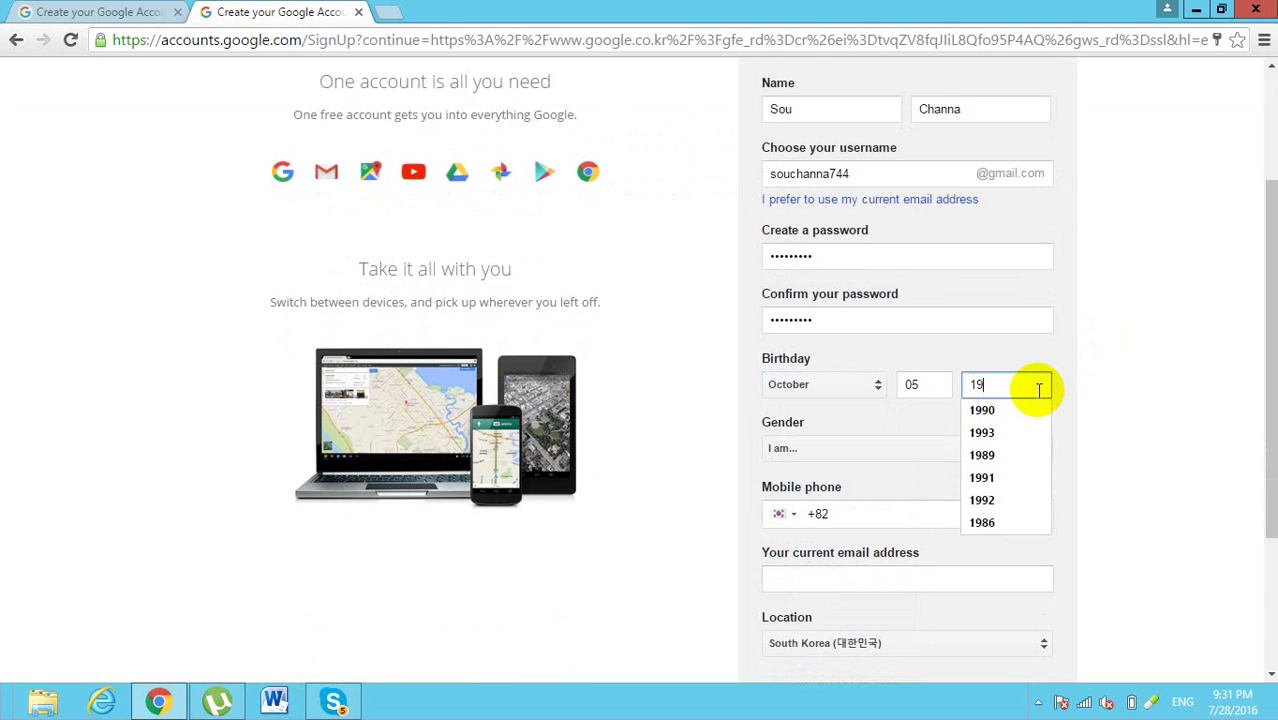
pyautogui.write('98')
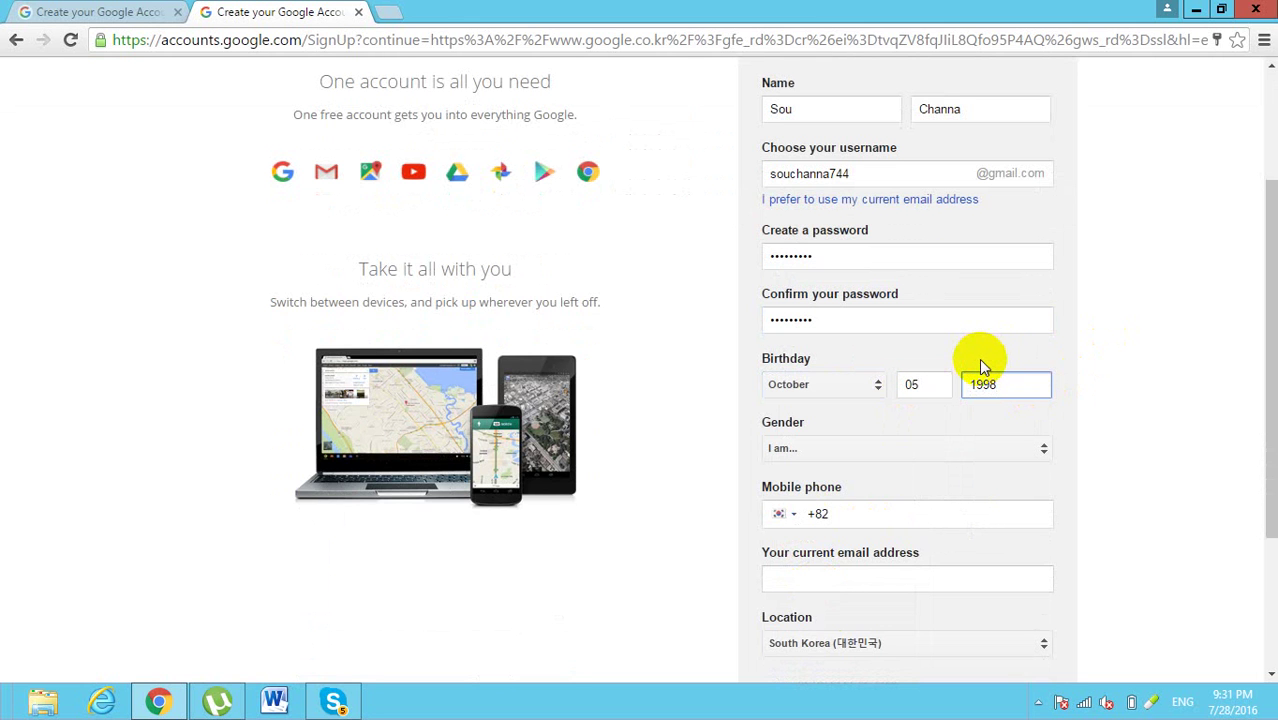
# - Choose gender Male, enter the mobile phone number, accept the terms and submit
pyautogui.click(810, 446)
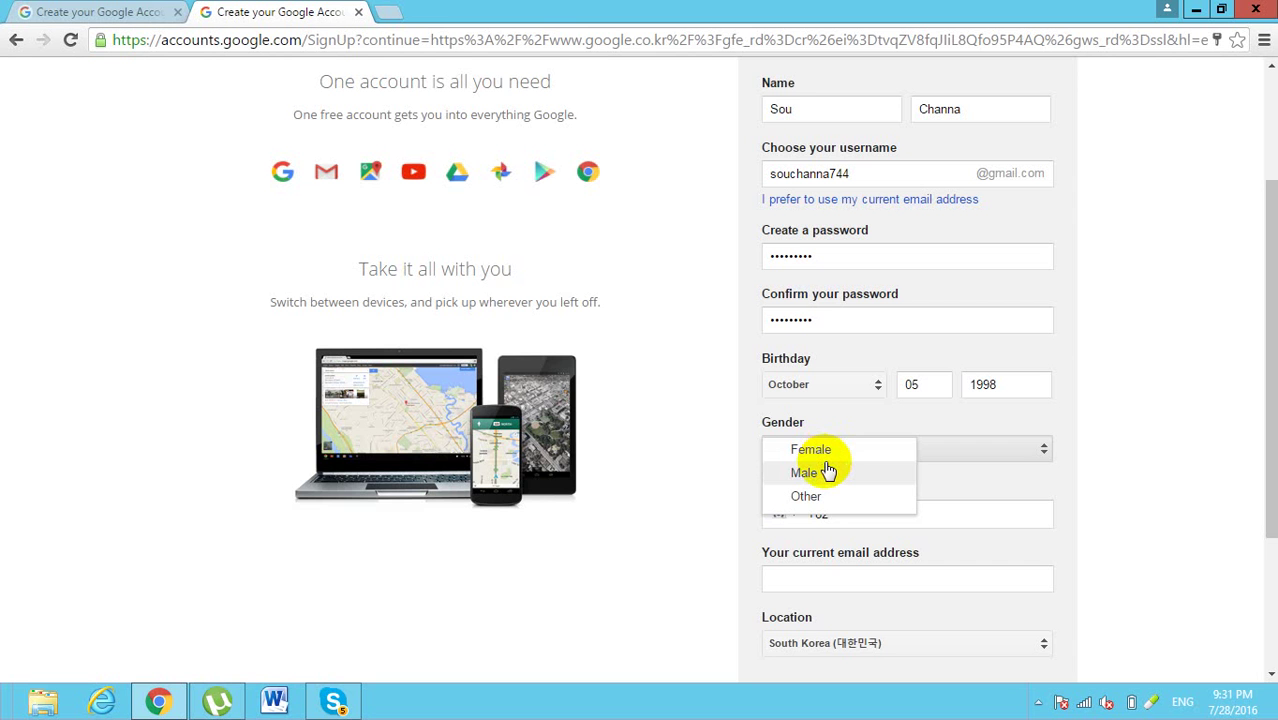
pyautogui.click(826, 473)
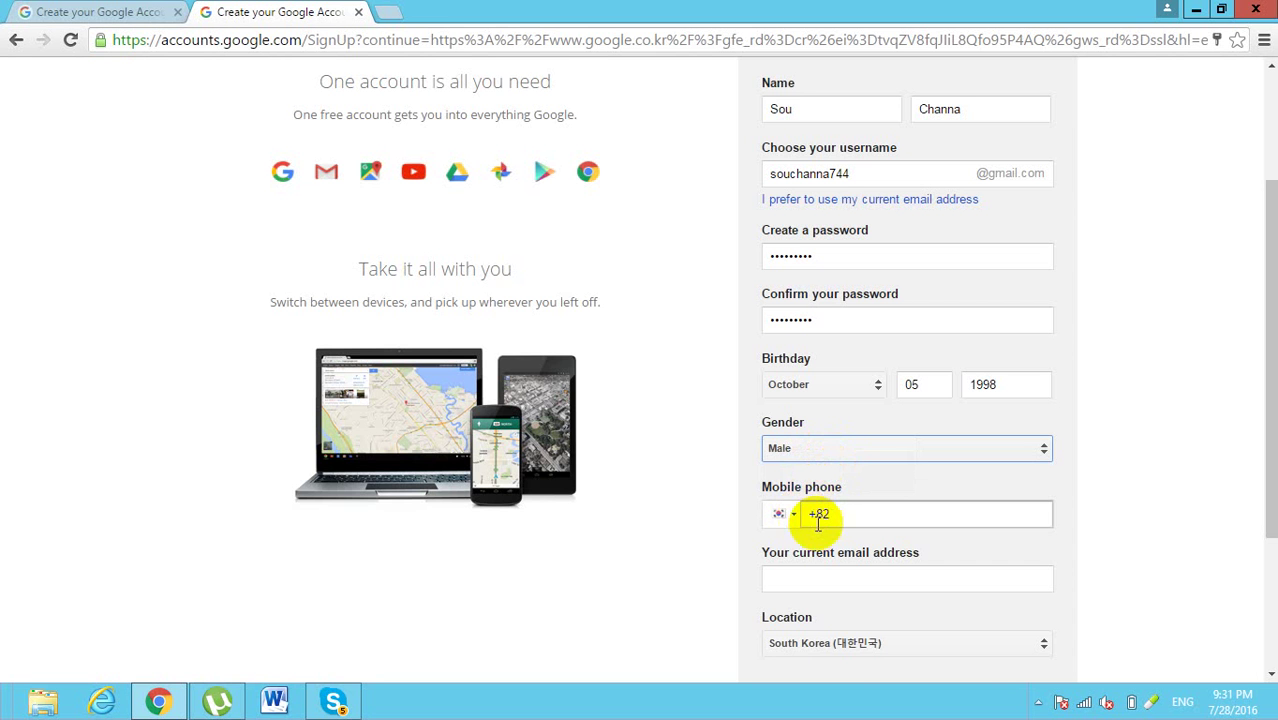
pyautogui.scroll(-3, 850, 522)
pyautogui.click(877, 327)
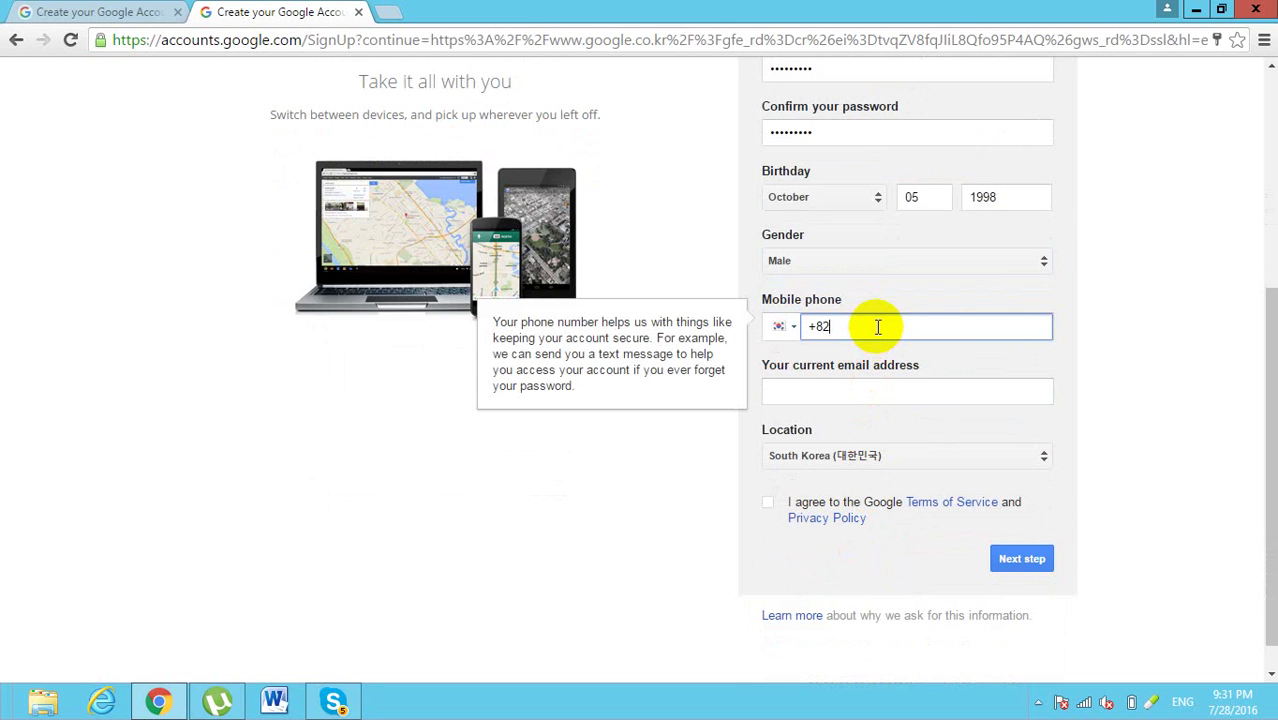
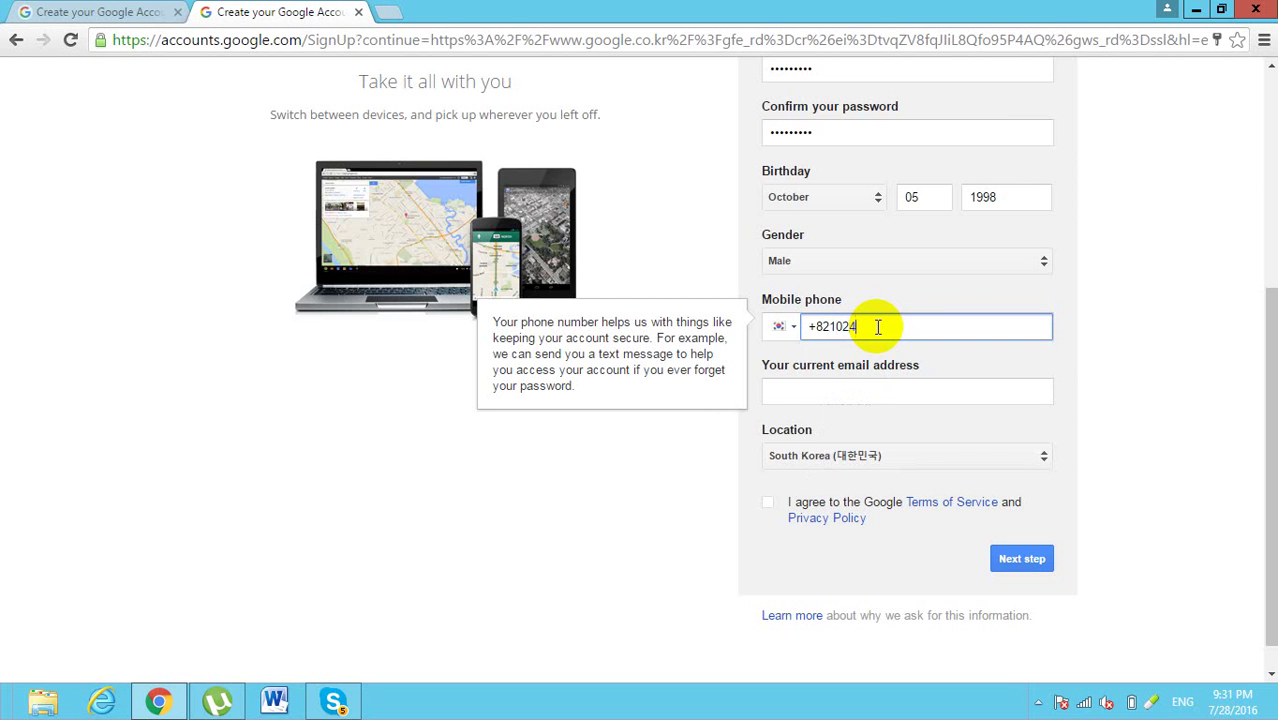
pyautogui.scroll(-1, 830, 419)
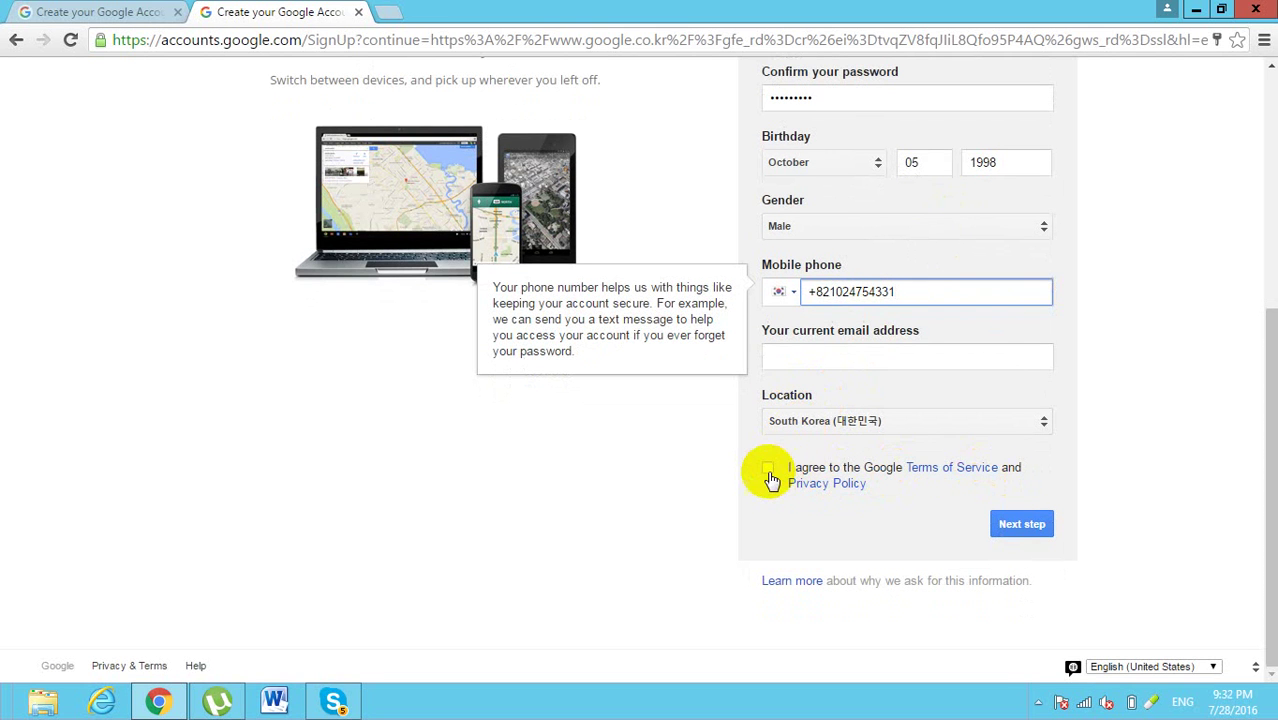
pyautogui.click(770, 479)
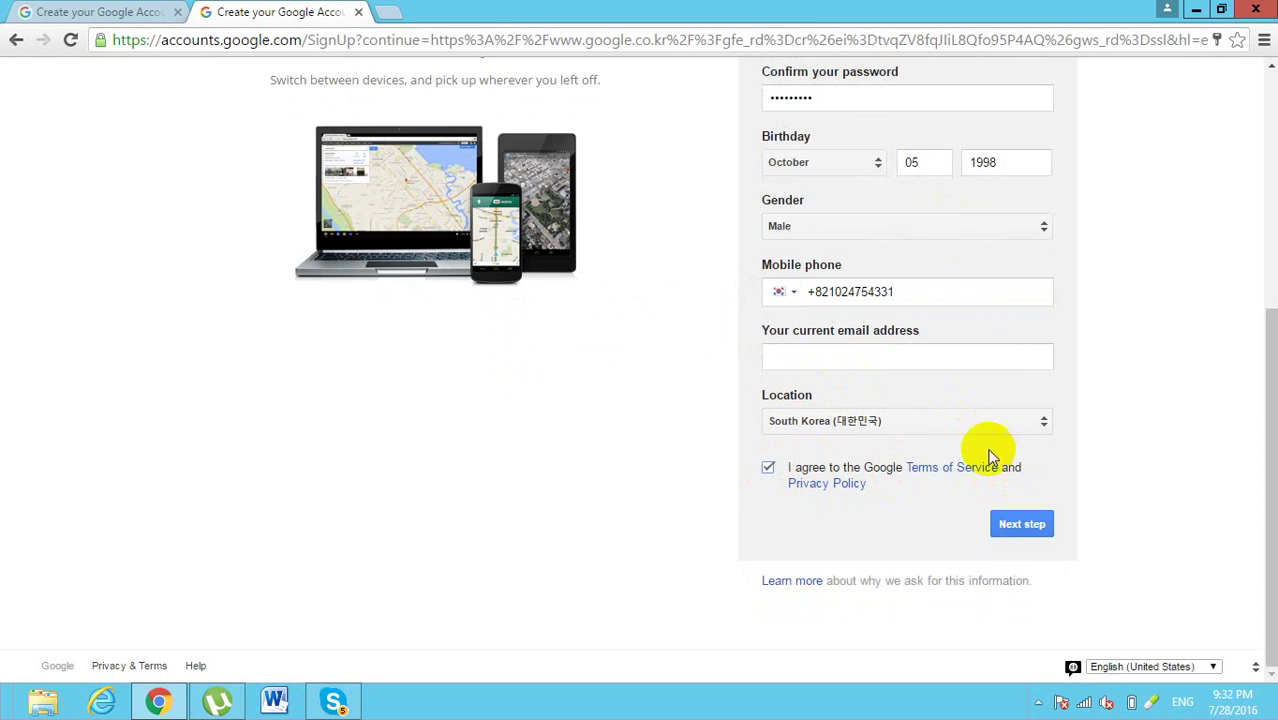
pyautogui.click(1016, 528)
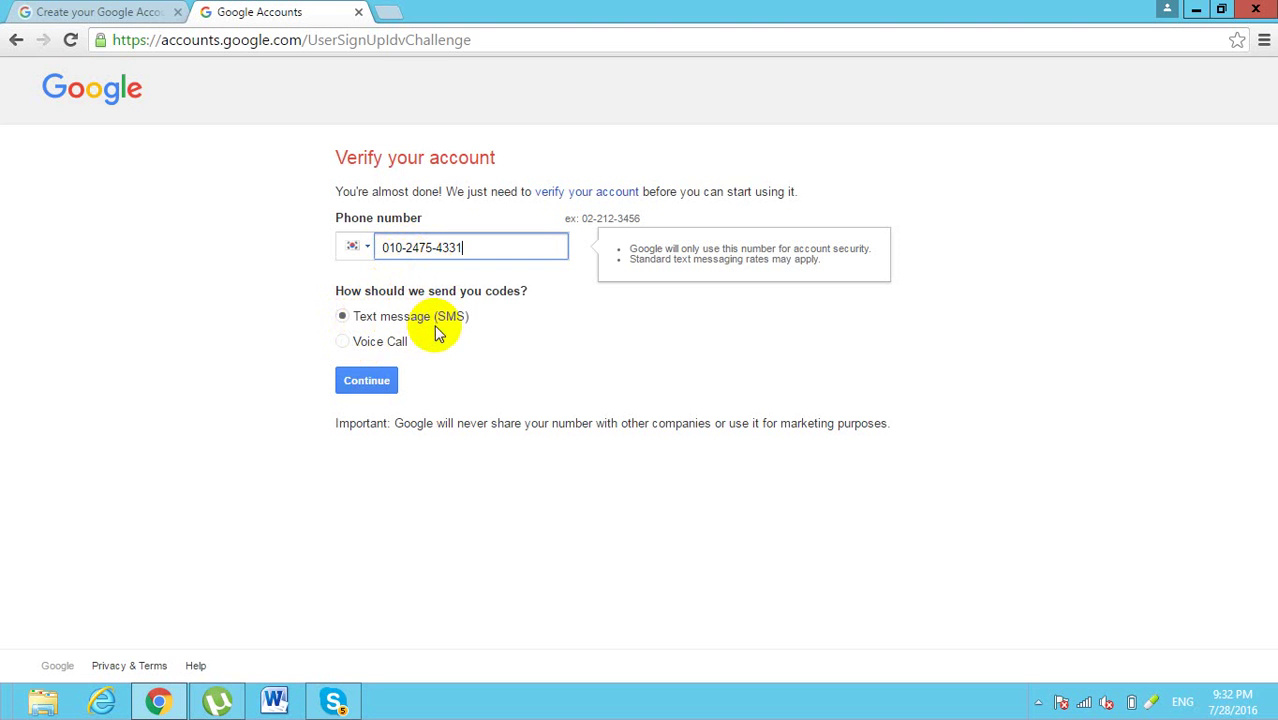
# - Get the code by text message (SMS) and submit the received verification code
pyautogui.click(372, 381)
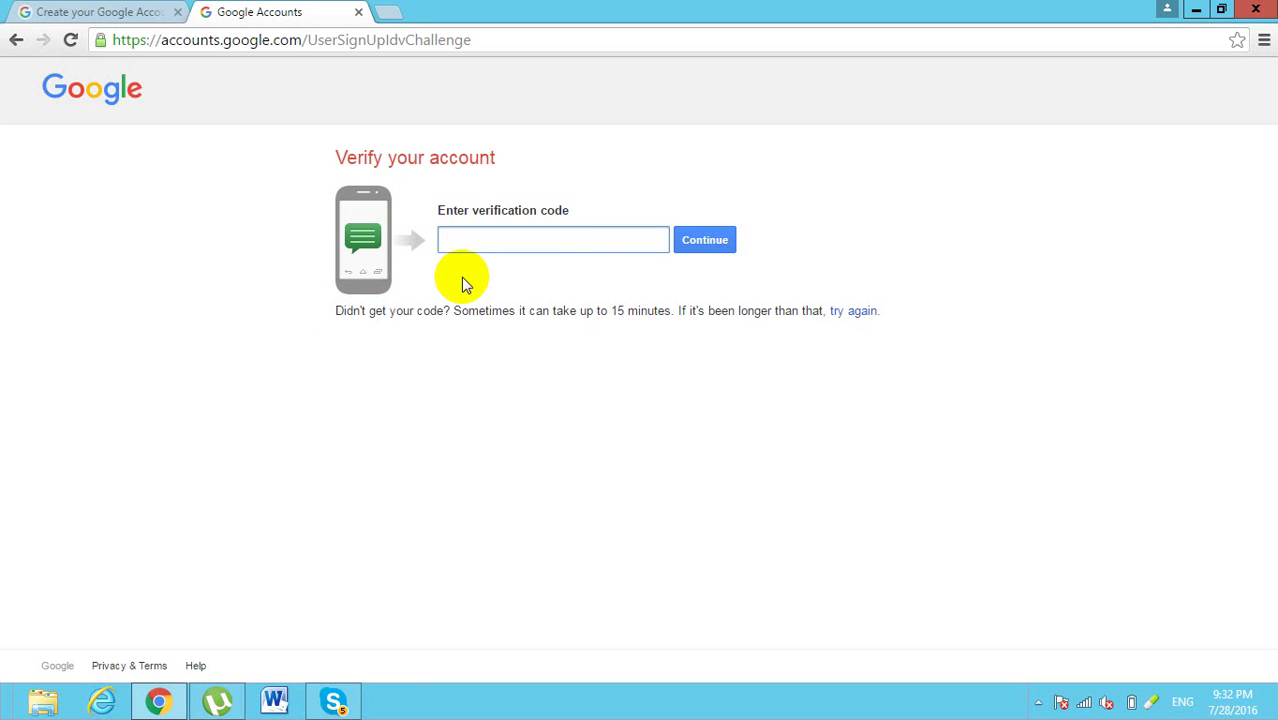
pyautogui.click(488, 237)
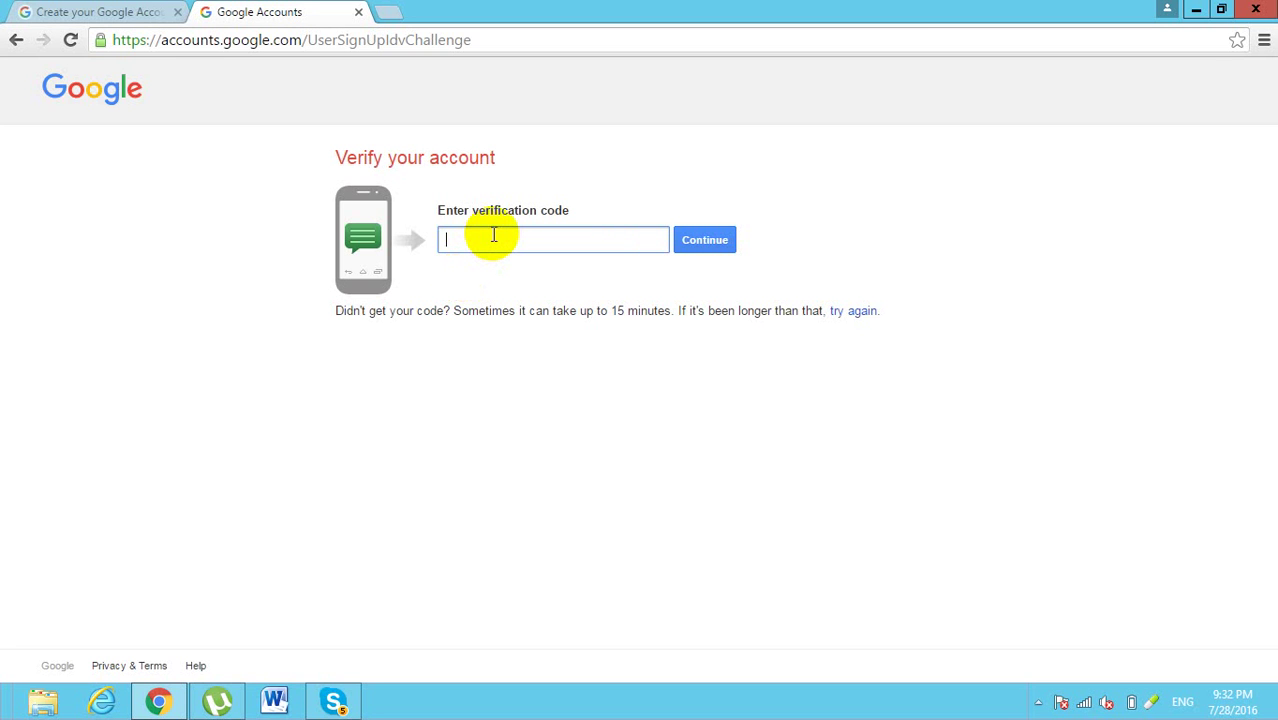
pyautogui.click(687, 241)
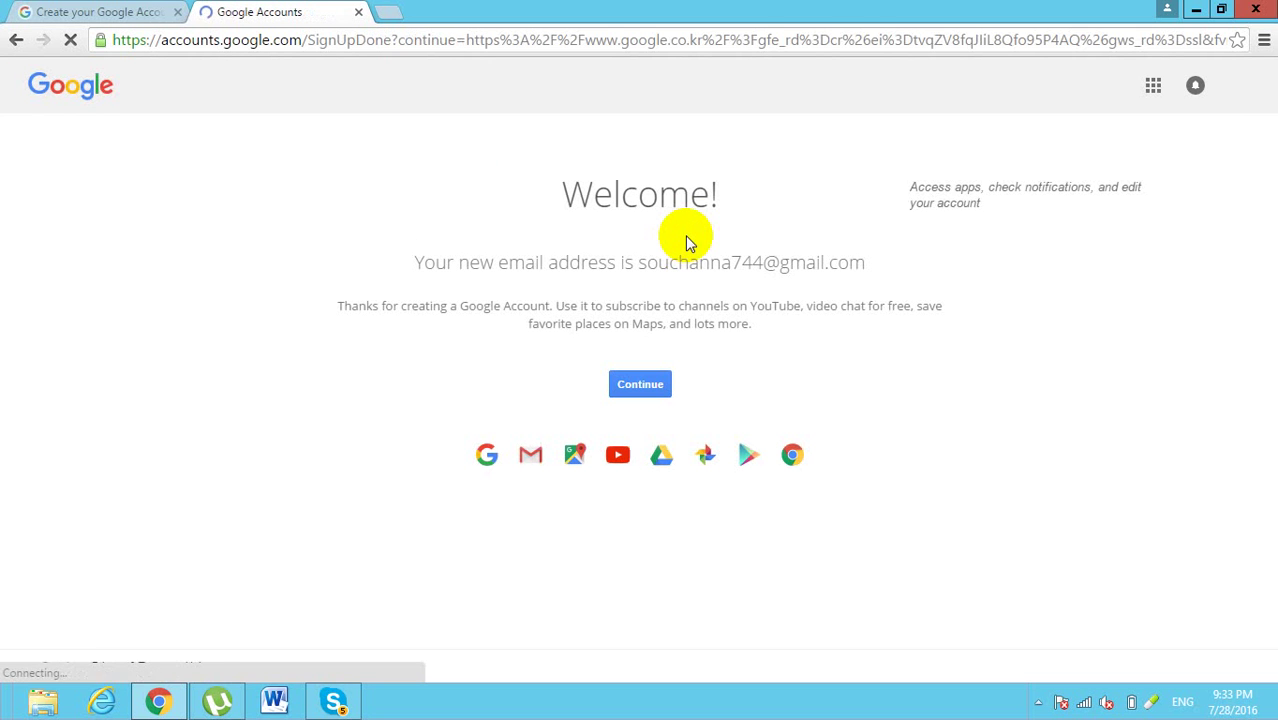
# - Continue past the Welcome page and open Gmail from the Google homepage's top-right link
pyautogui.click(640, 386)
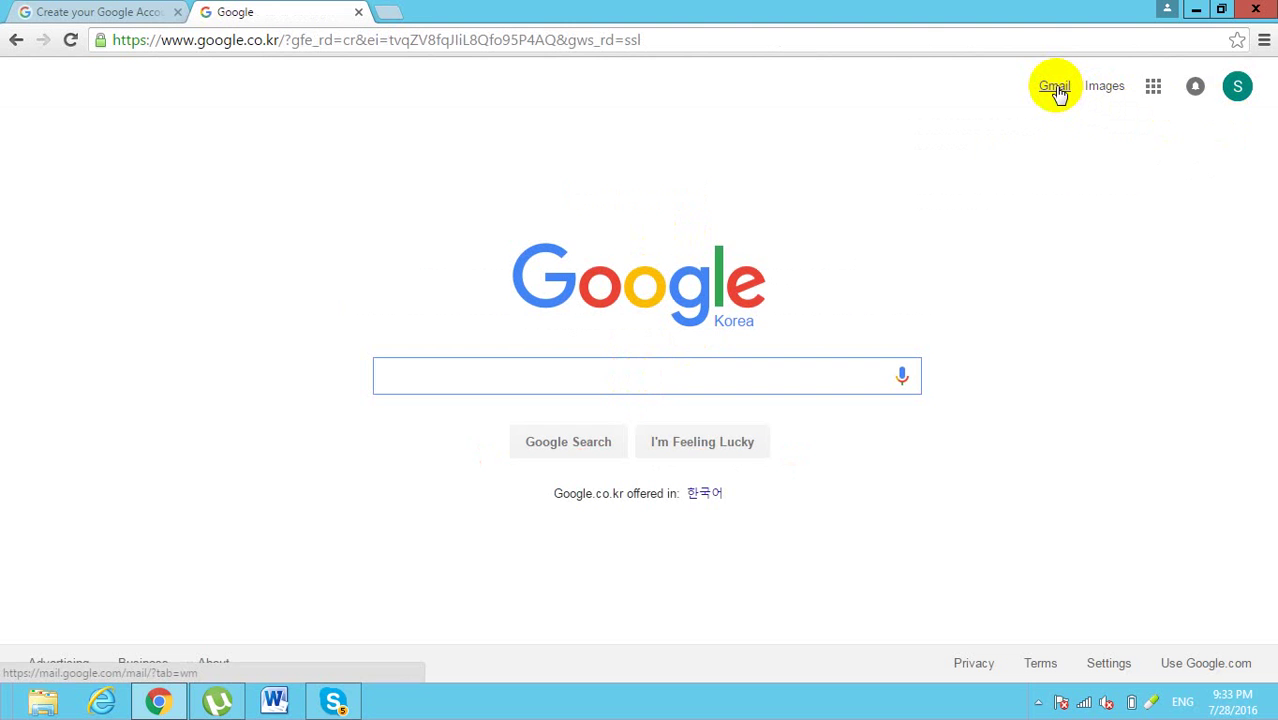
pyautogui.click(1056, 88)
pyautogui.click(1055, 87)
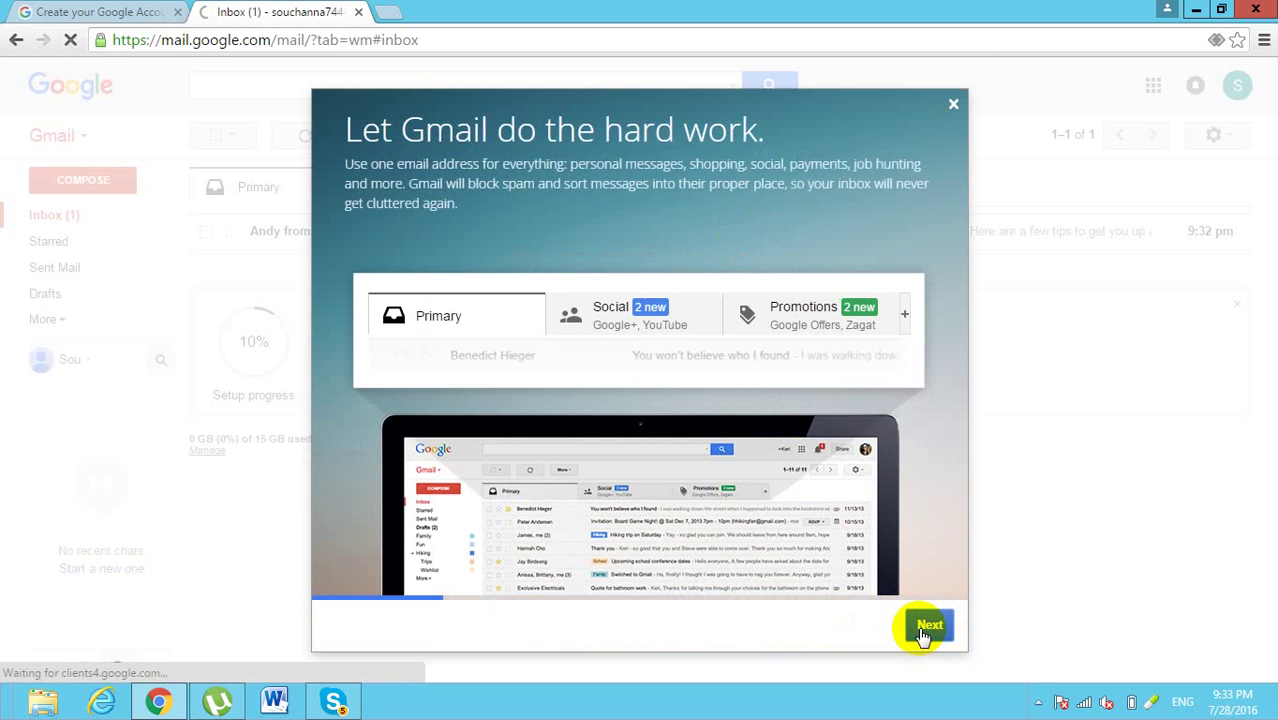
# - Advance through the four Gmail intro slides, then finish the tour with Go to Gmail
pyautogui.click(928, 628)
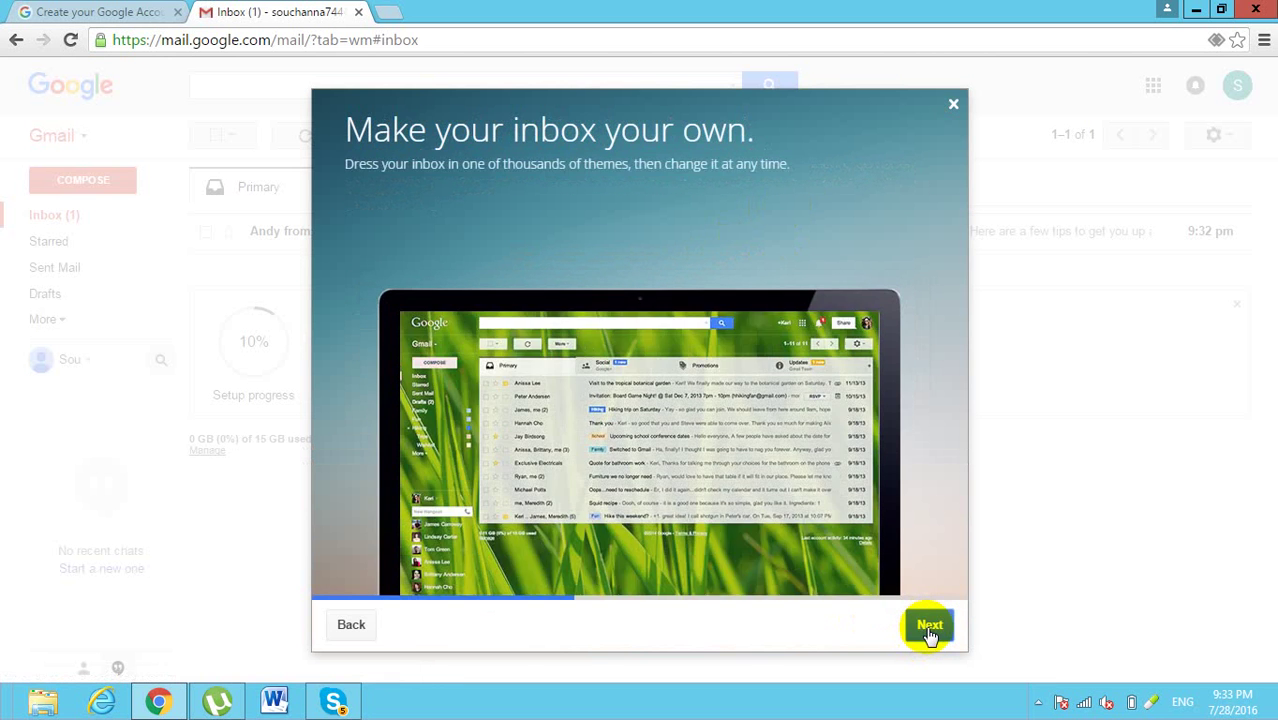
pyautogui.click(926, 627)
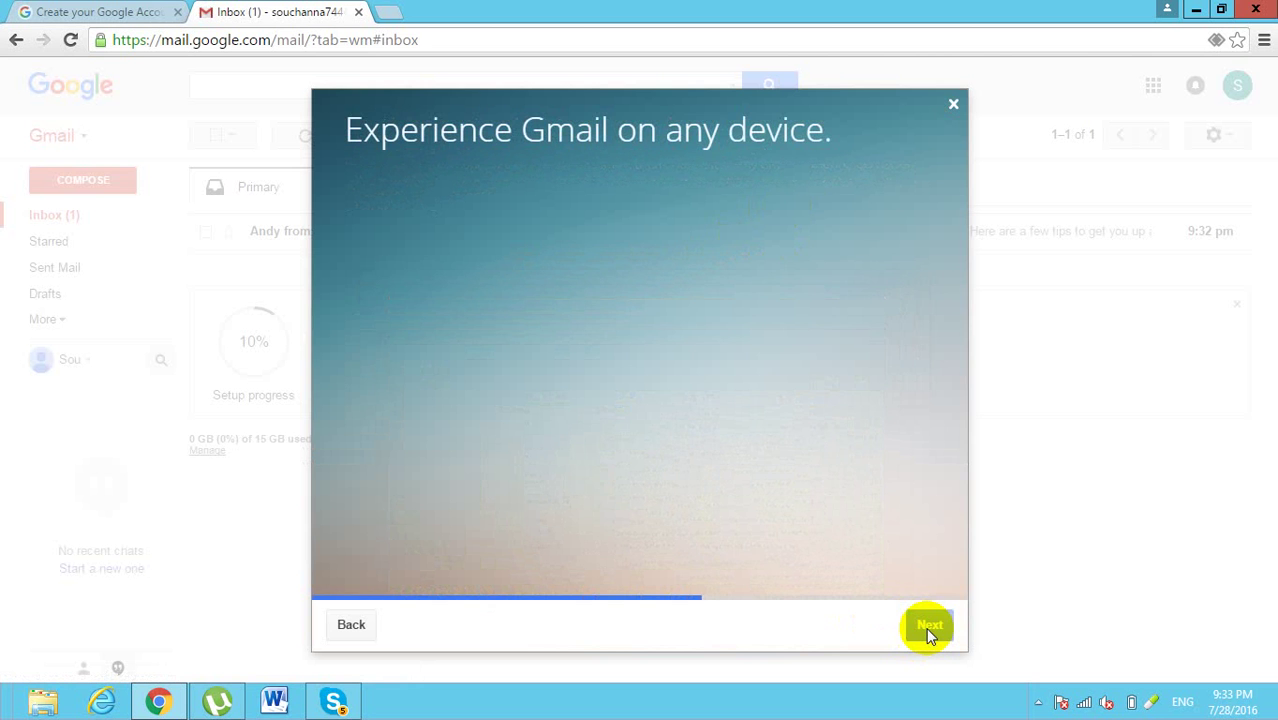
pyautogui.click(926, 626)
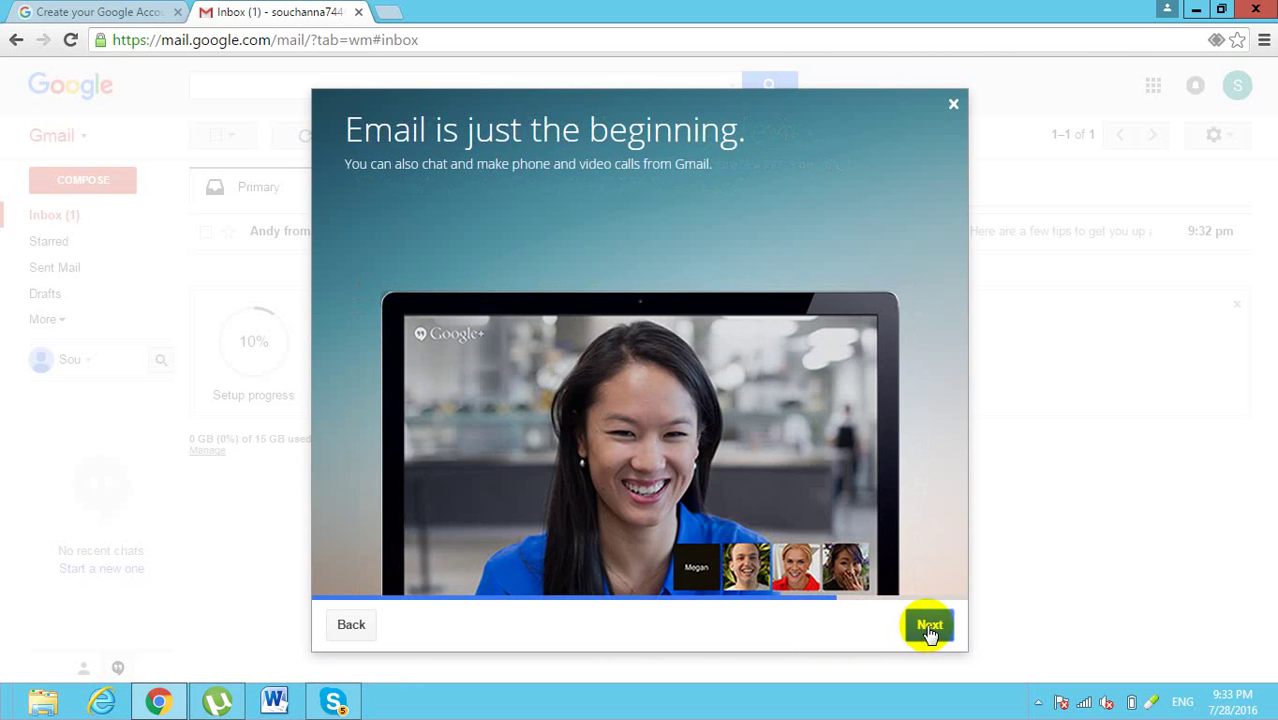
pyautogui.click(927, 628)
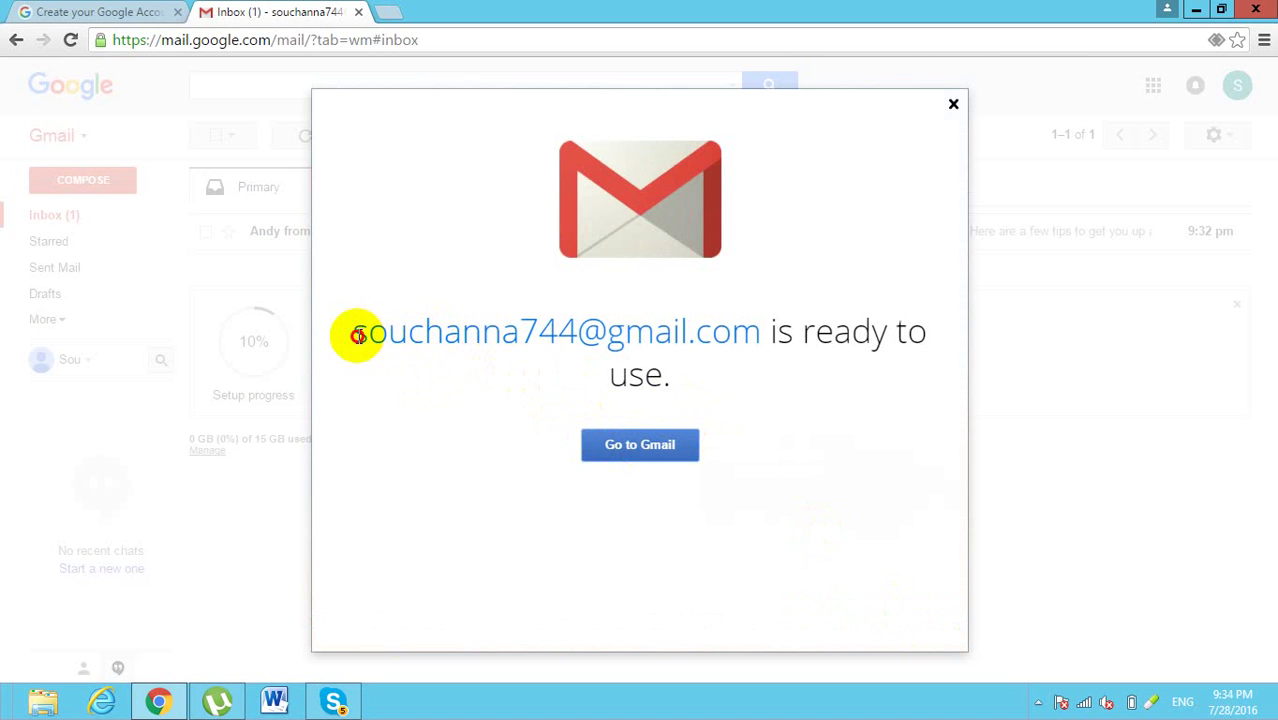
pyautogui.moveTo(357, 335); pyautogui.dragTo(750, 340)
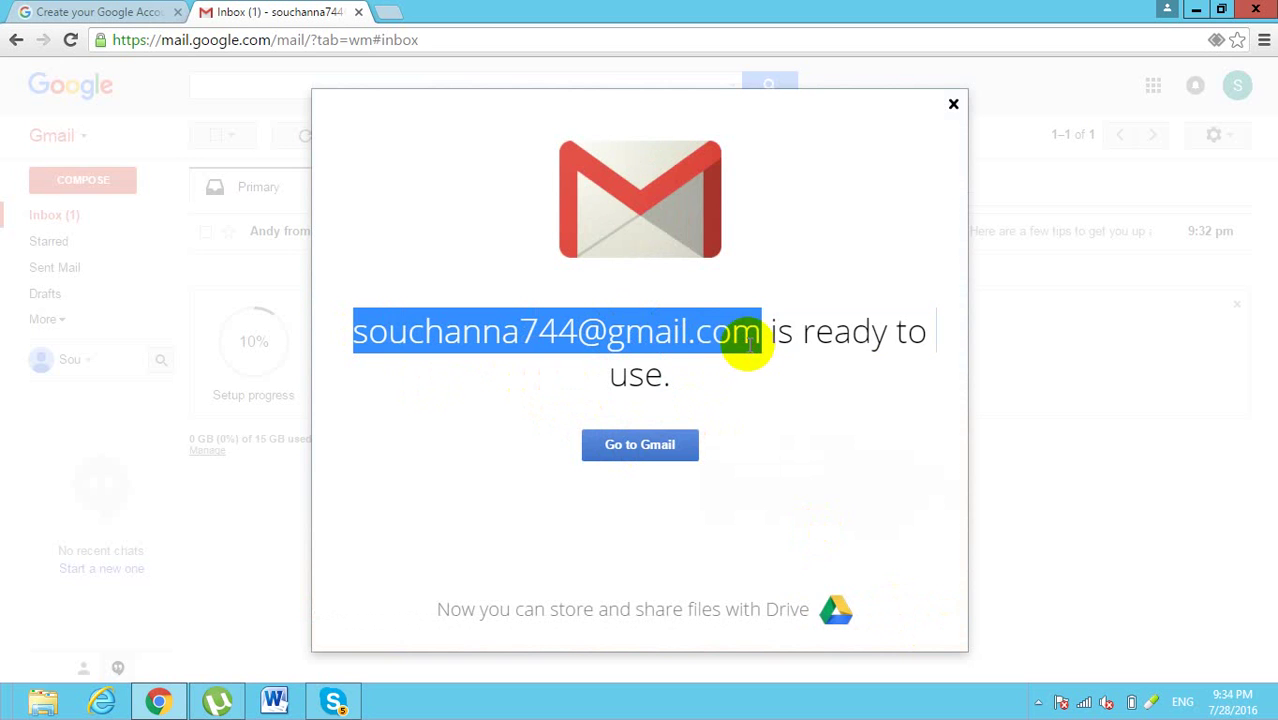
pyautogui.click(660, 443)
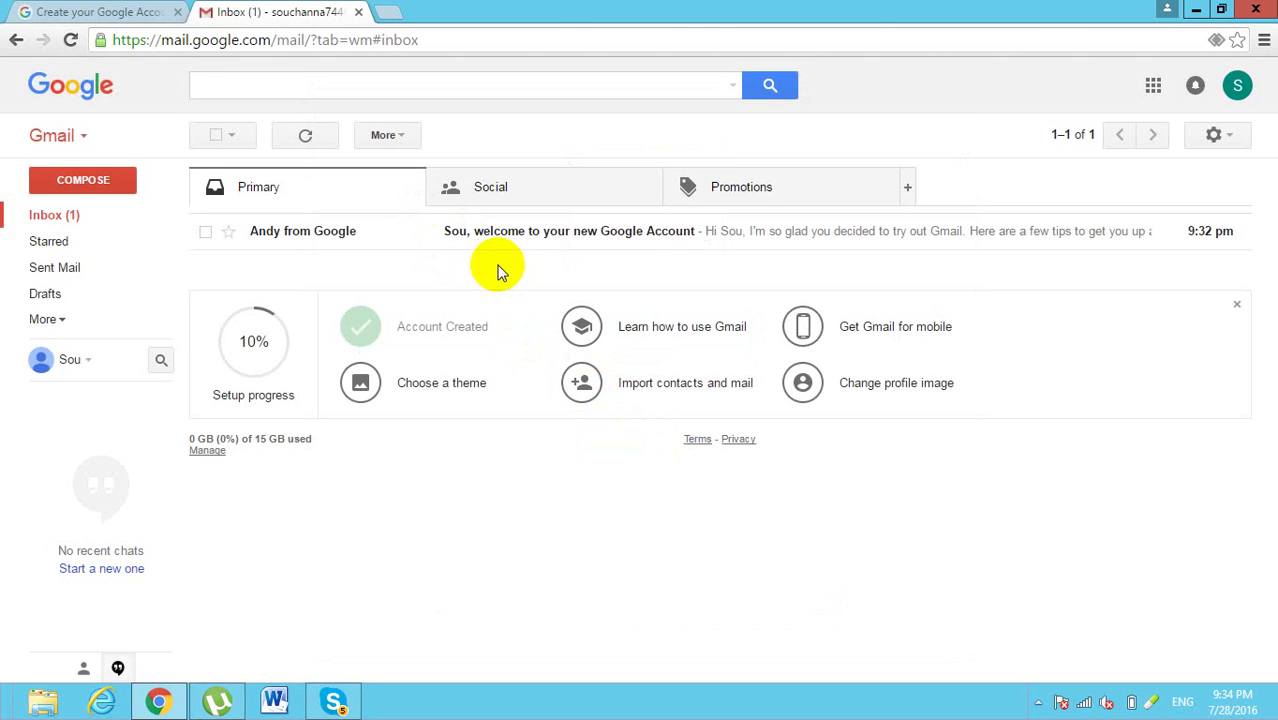
pyautogui.click(476, 281)
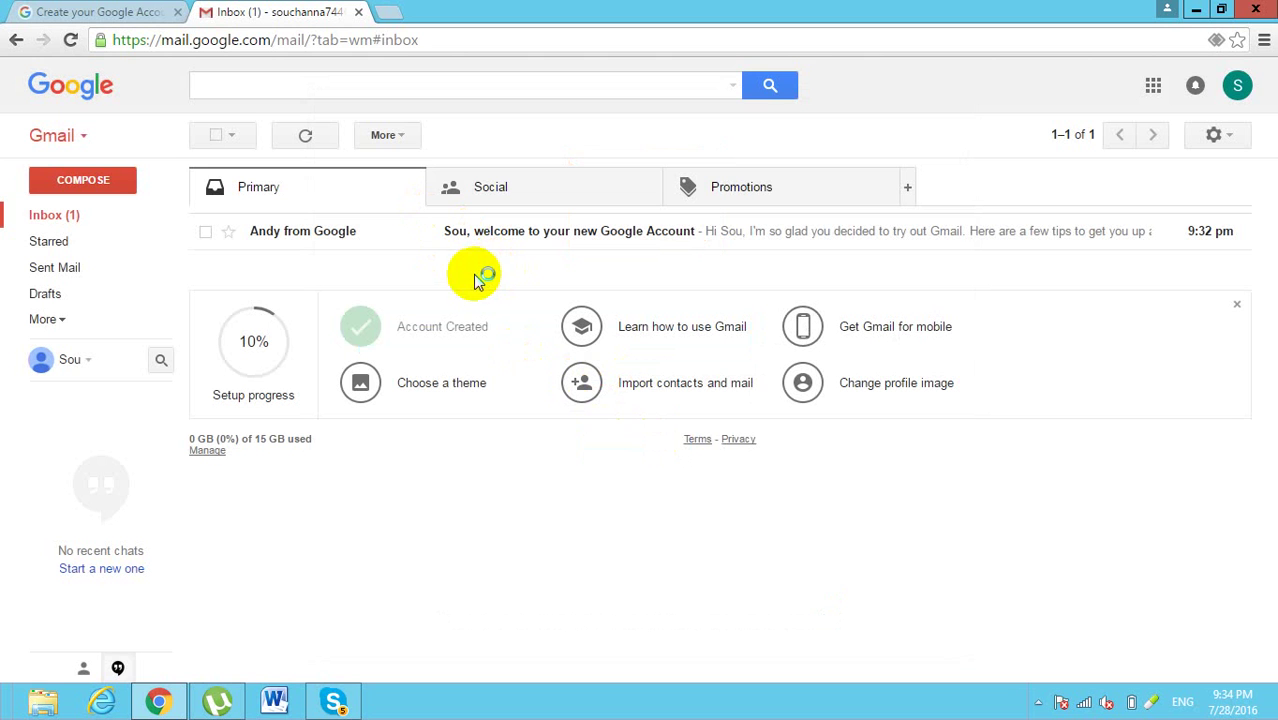